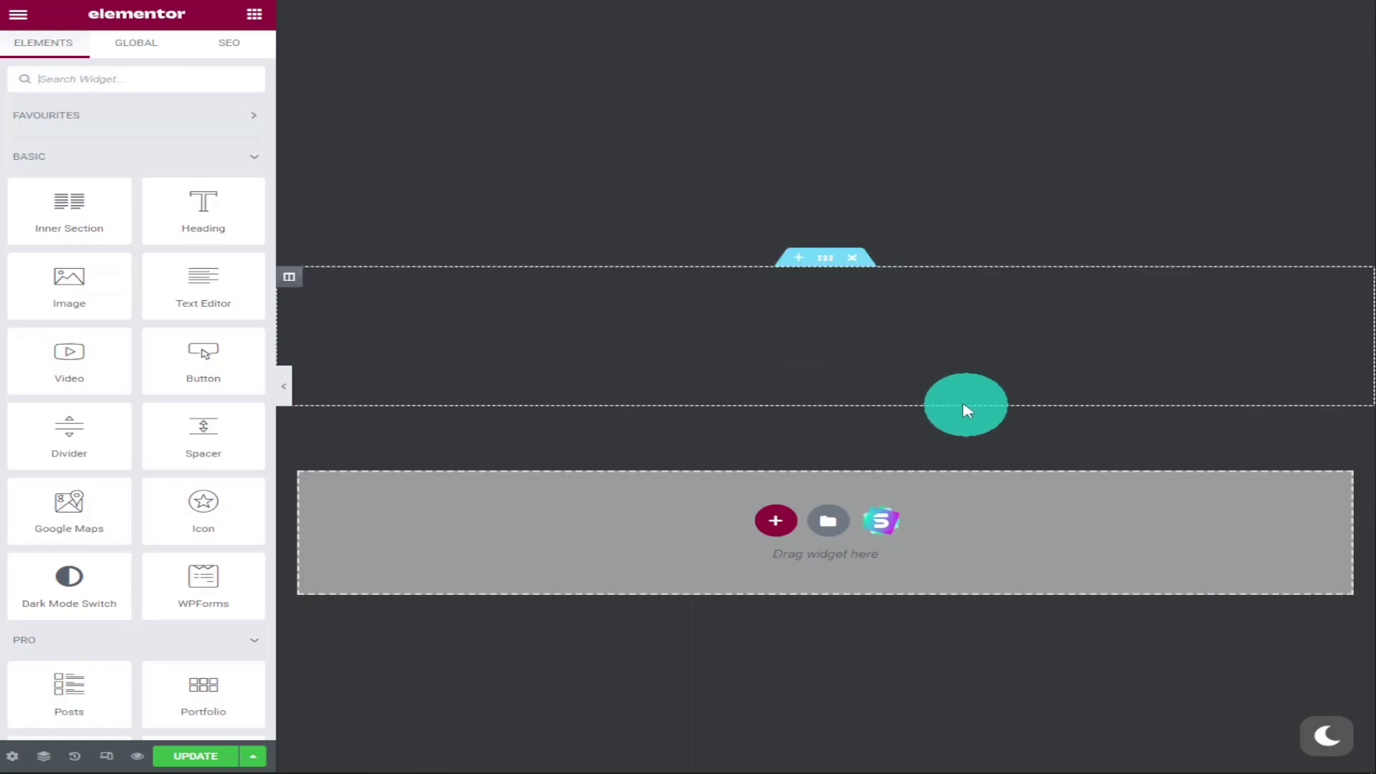
# Add a 25/50/25 three-column section and drop a Heading widget into its middle column
pyautogui.click(801, 269)
pyautogui.click(767, 342)
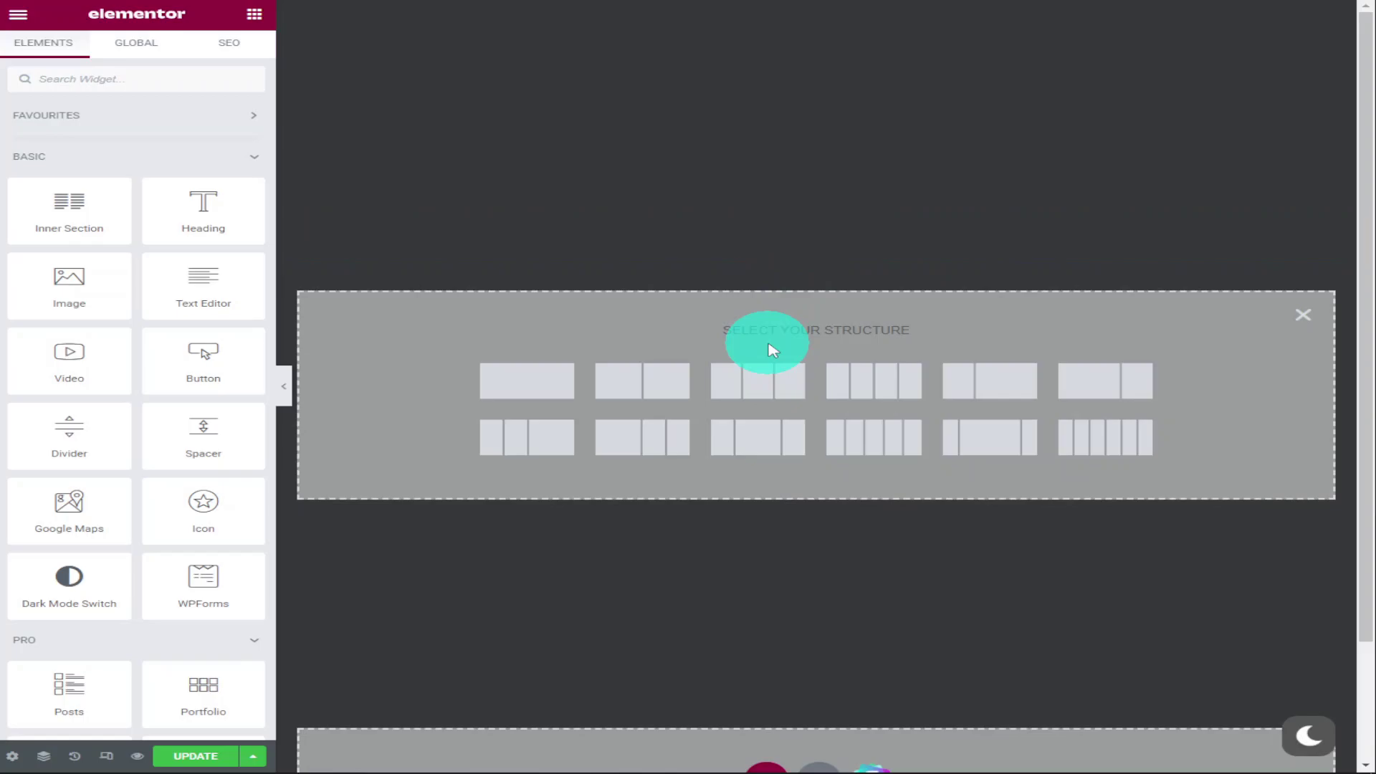
pyautogui.click(754, 448)
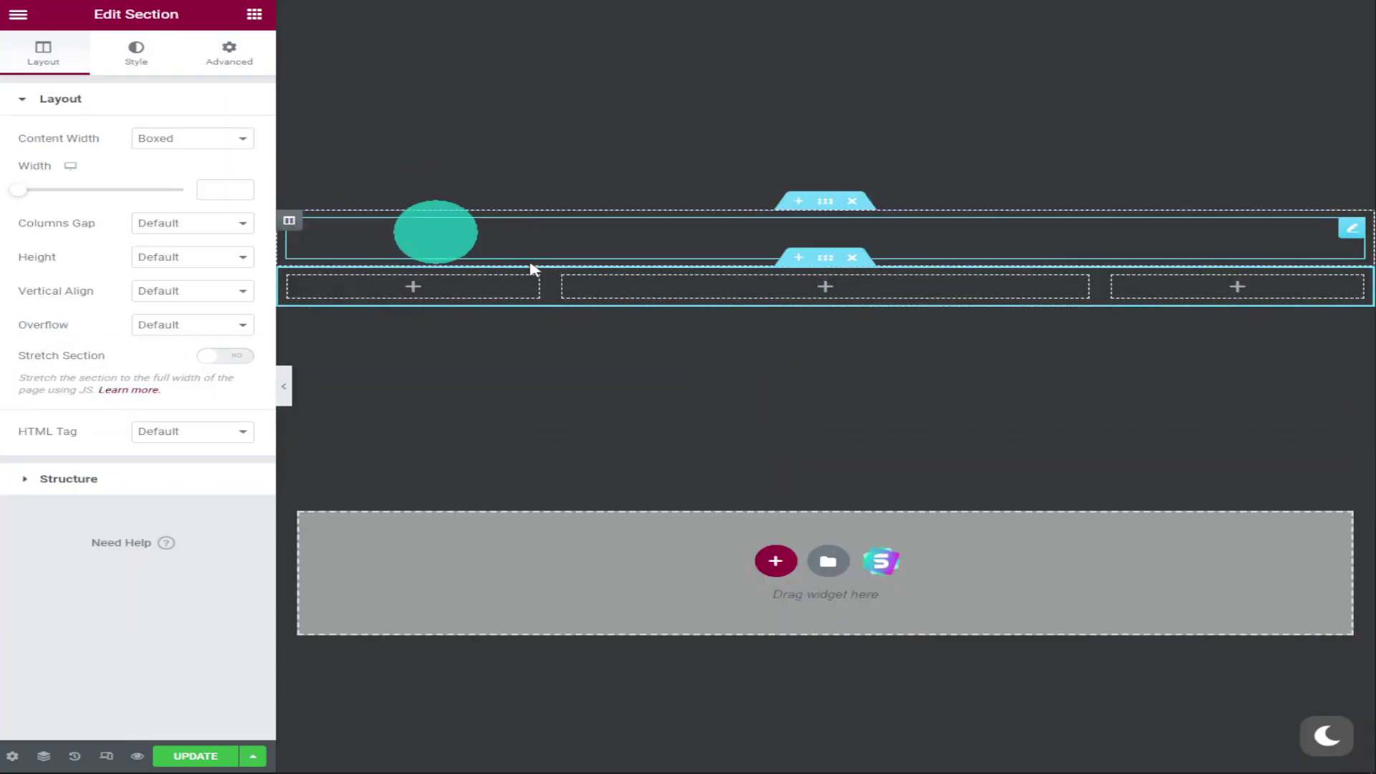
pyautogui.click(784, 294)
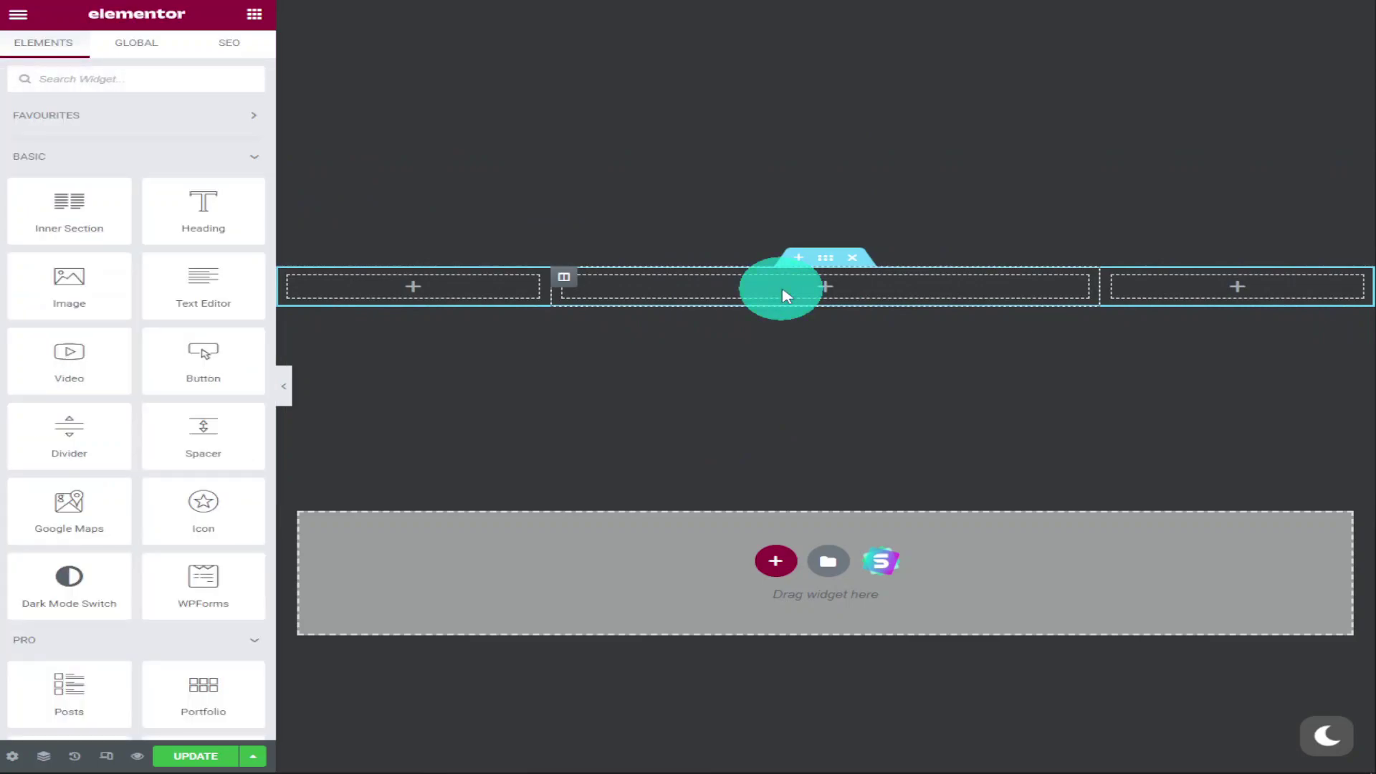
pyautogui.moveTo(197, 209); pyautogui.dragTo(670, 289)
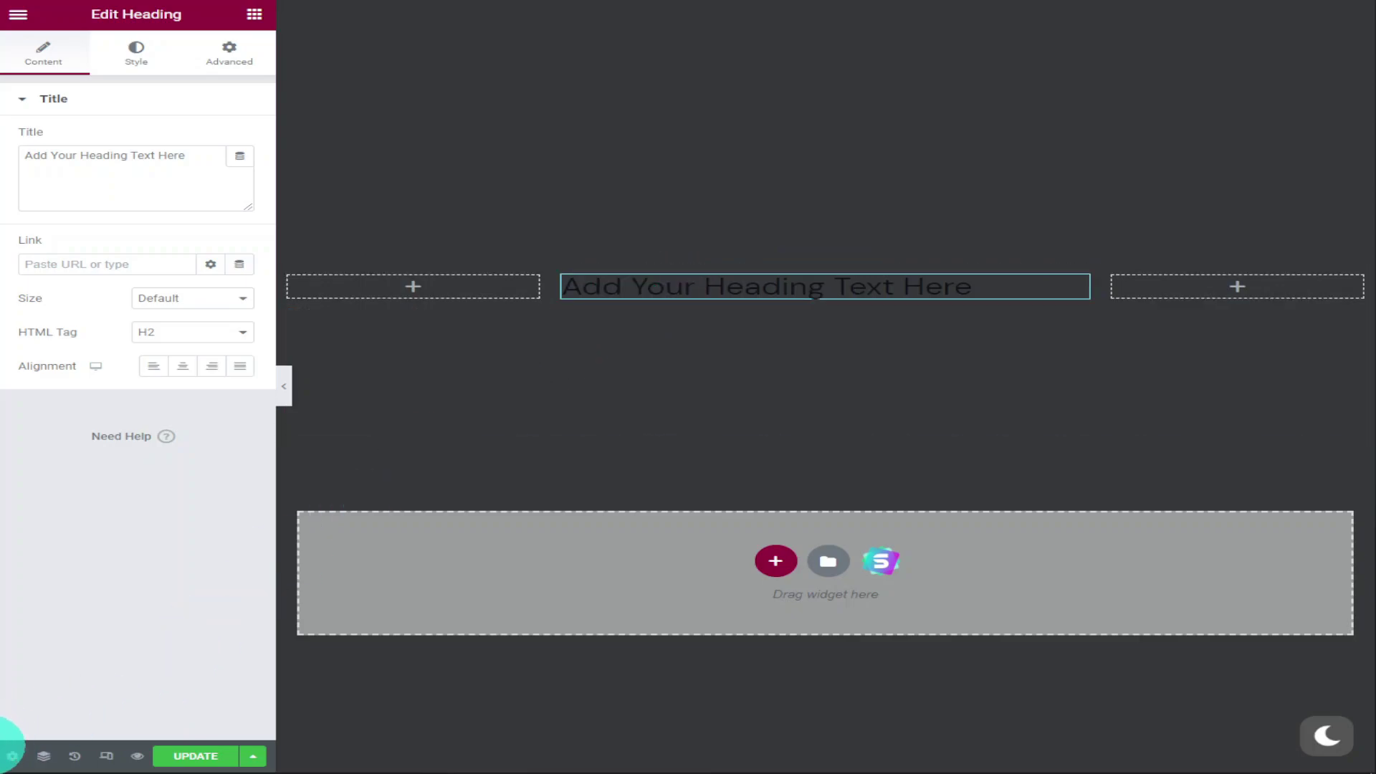
pyautogui.click(14, 759)
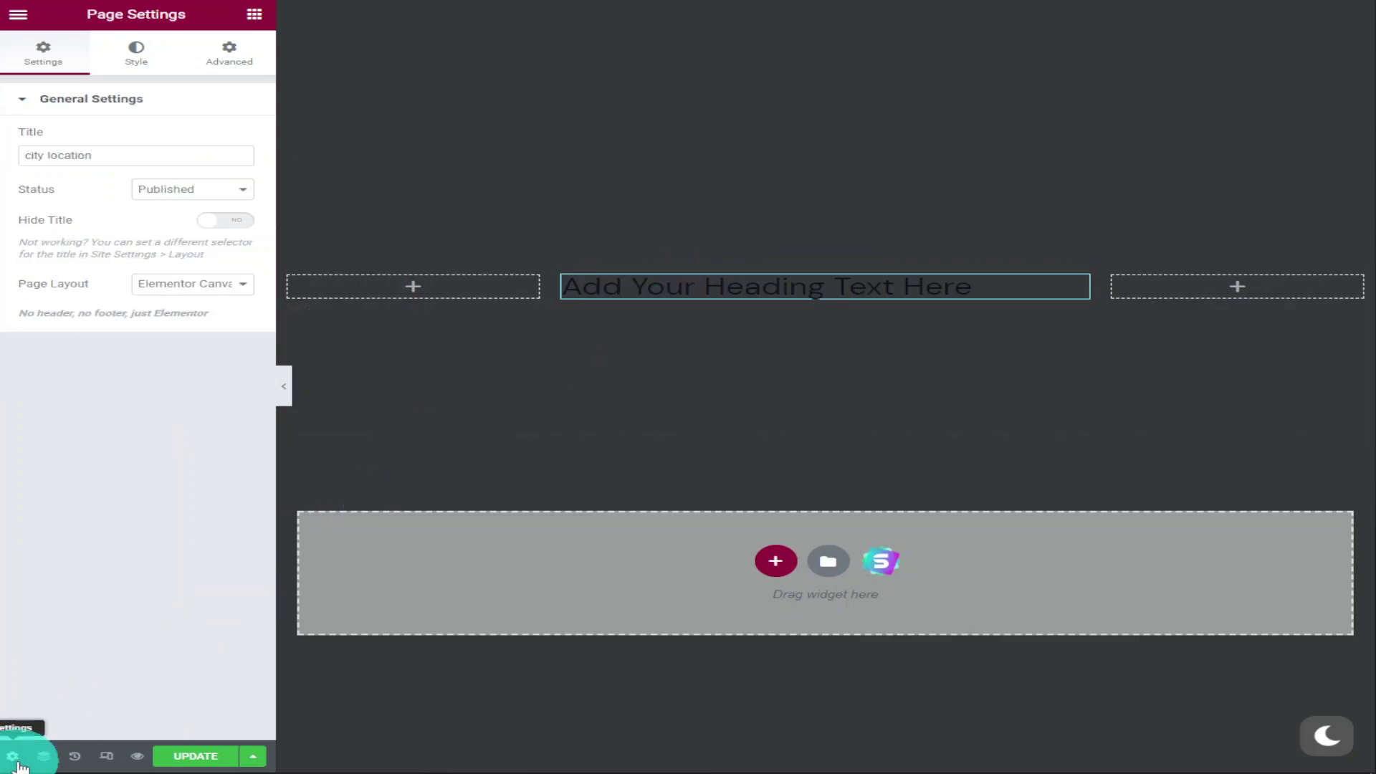
pyautogui.click(135, 54)
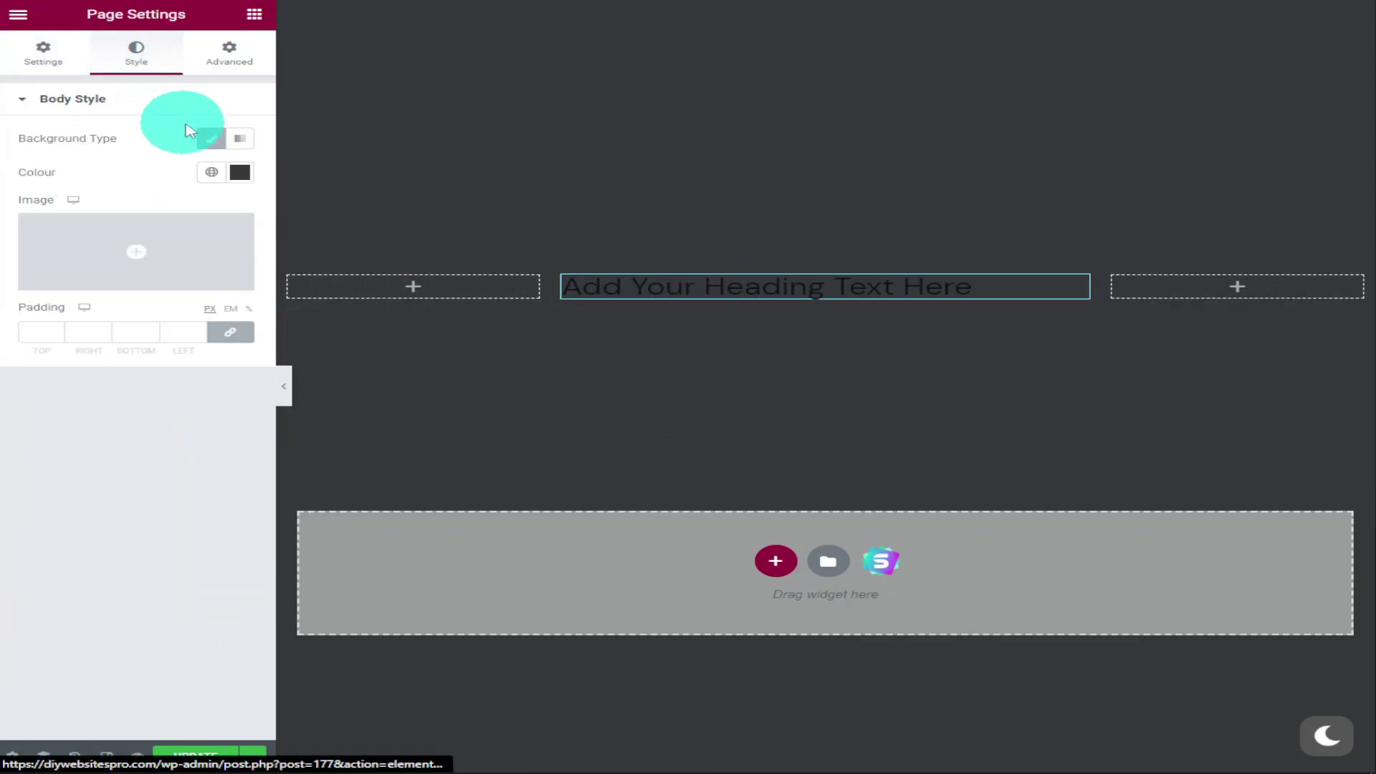
pyautogui.click(241, 175)
pyautogui.click(146, 417)
pyautogui.rightClick(146, 417)
pyautogui.click(214, 477)
pyautogui.click(172, 495)
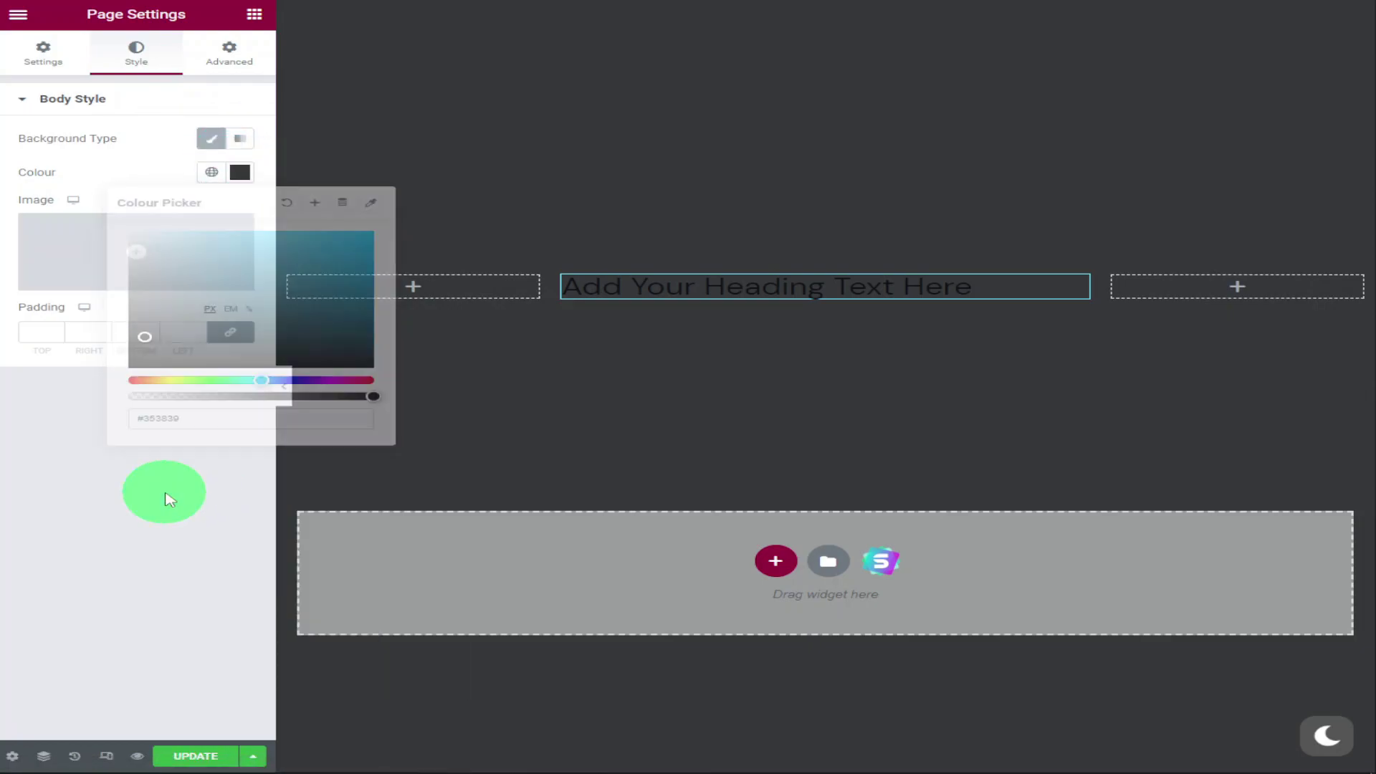
pyautogui.click(687, 288)
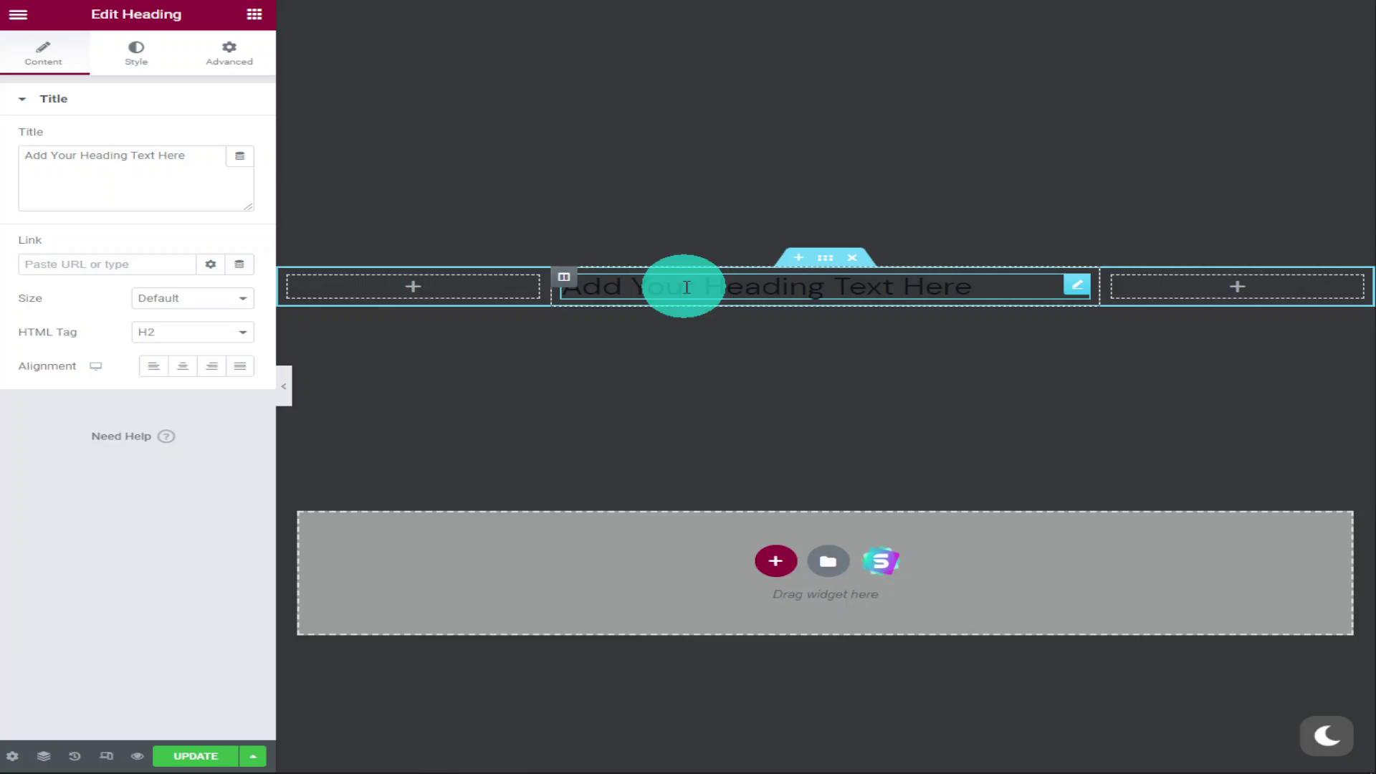
# Centre the heading, give it 10 px linked padding and add the CSS class 'block'
pyautogui.click(184, 368)
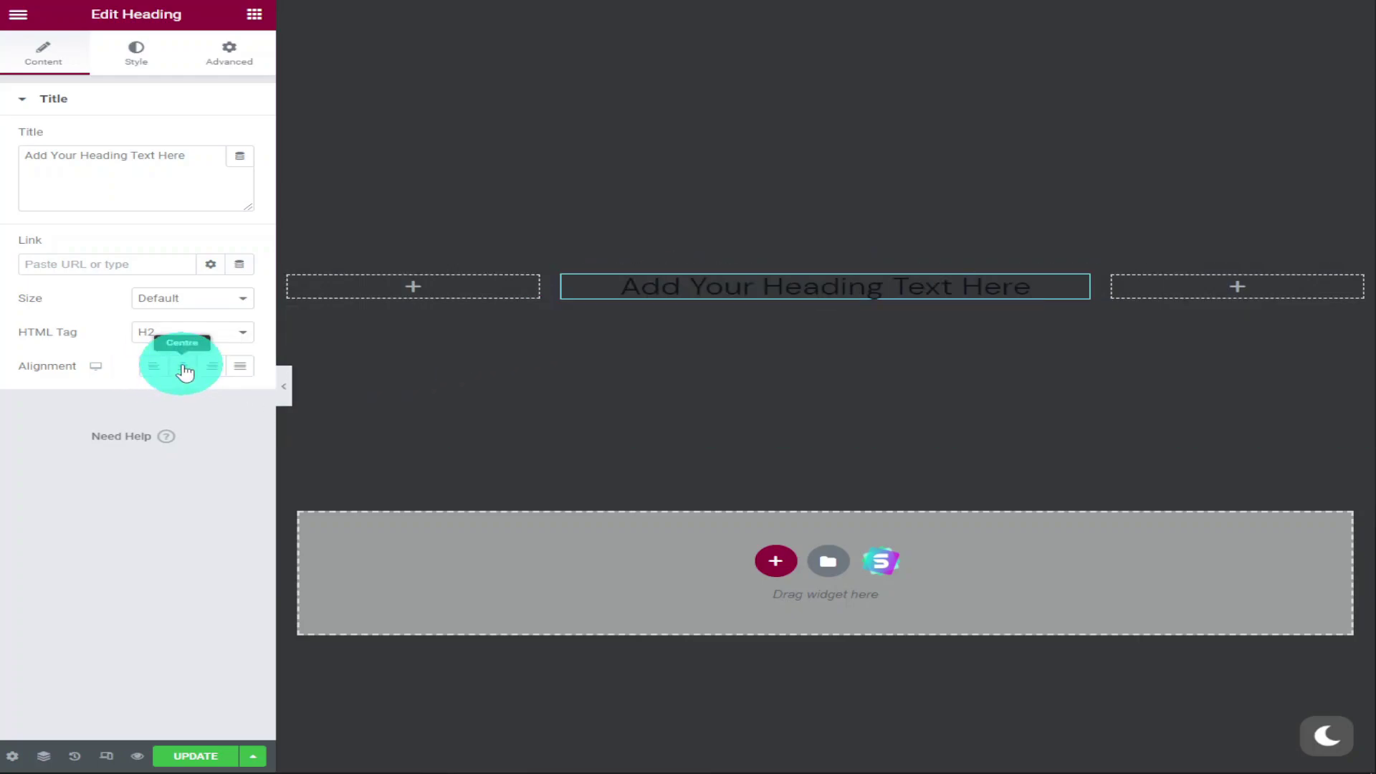
pyautogui.click(242, 74)
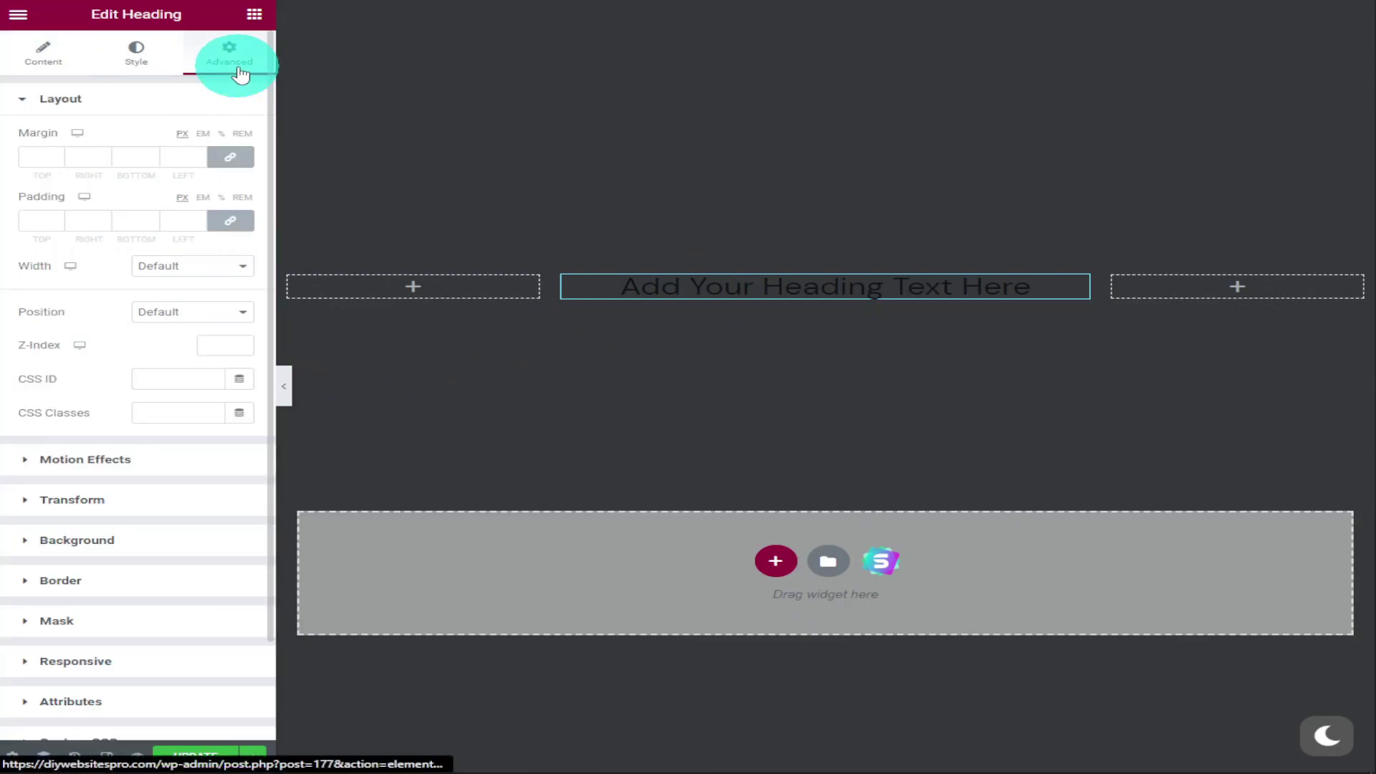
pyautogui.click(194, 221)
pyautogui.write('10')
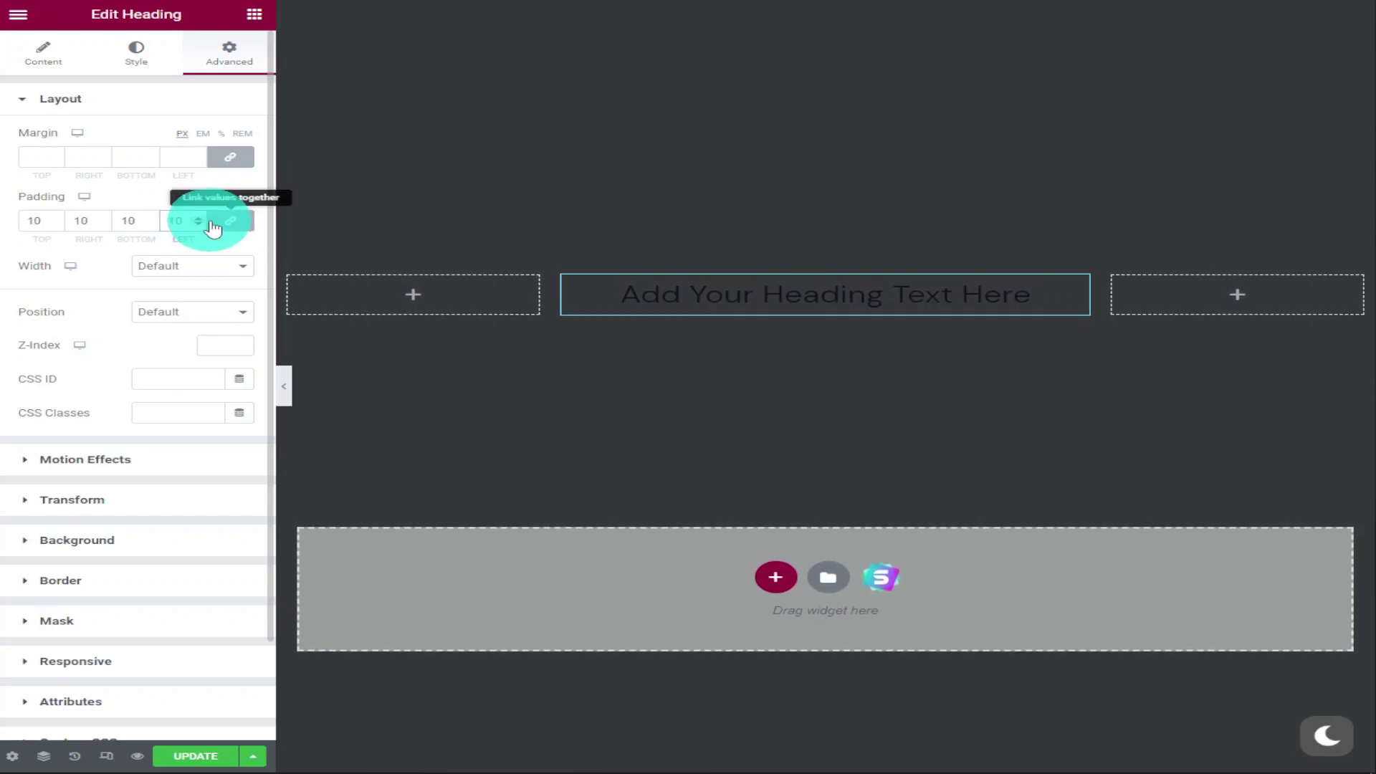
pyautogui.click(172, 414)
pyautogui.write('block')
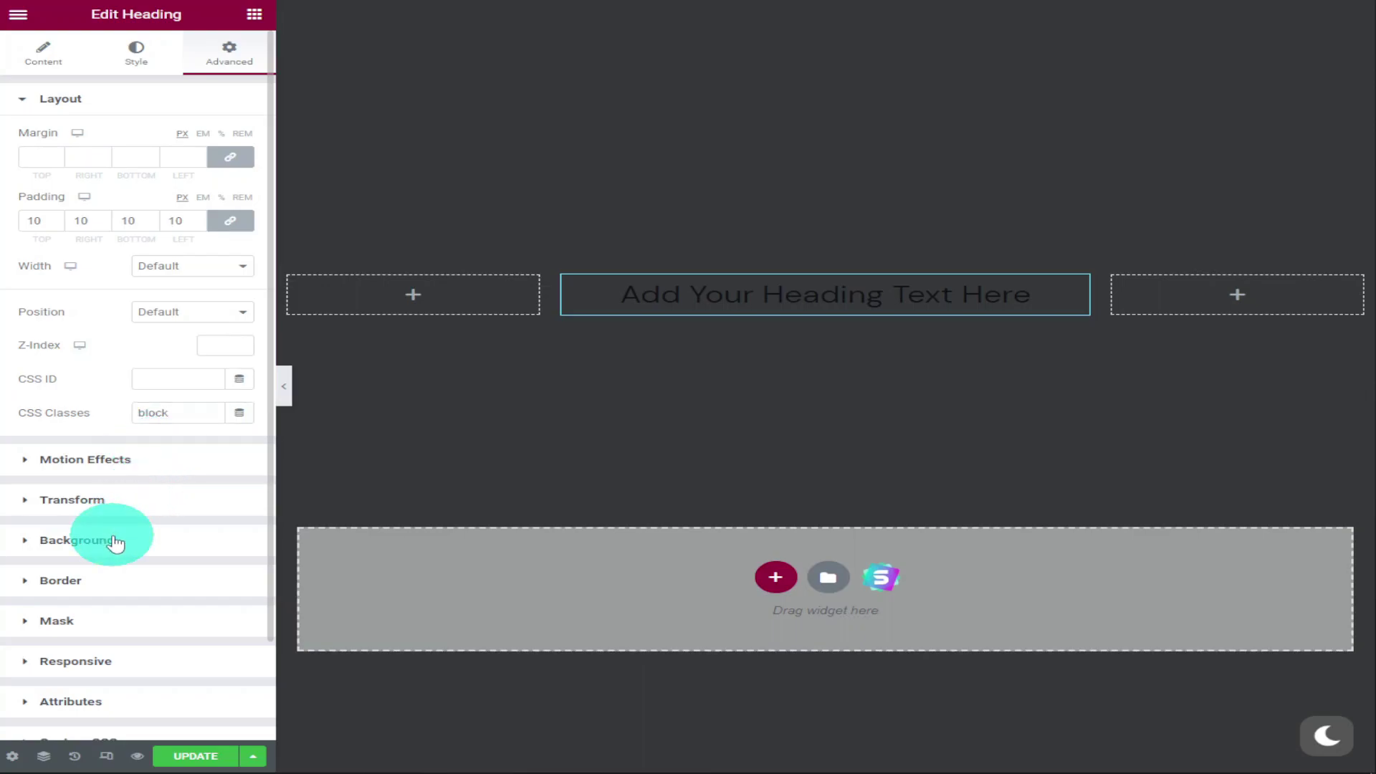
# Set the heading's classic background colour to #353839 by pasting it into the hex field
pyautogui.click(114, 542)
pyautogui.click(211, 294)
pyautogui.click(251, 328)
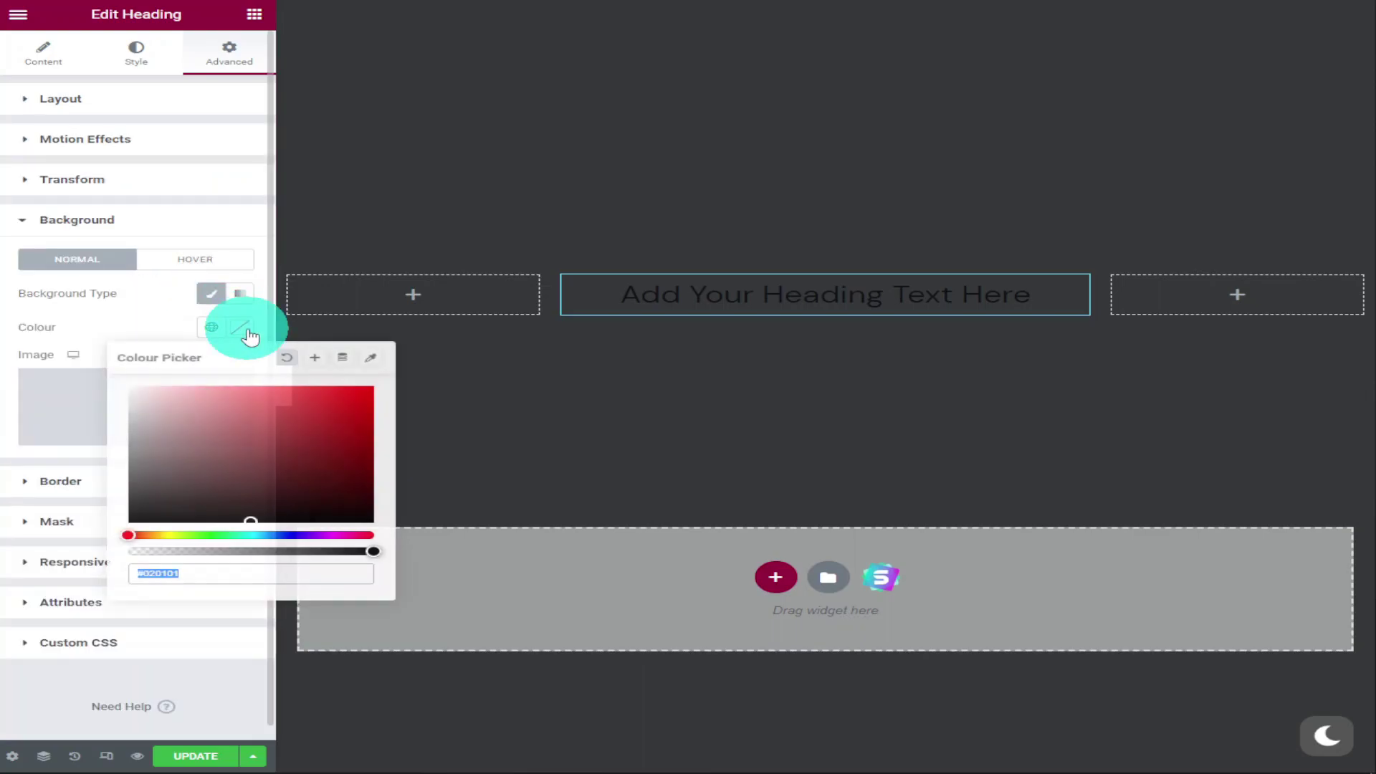
pyautogui.doubleClick(160, 573)
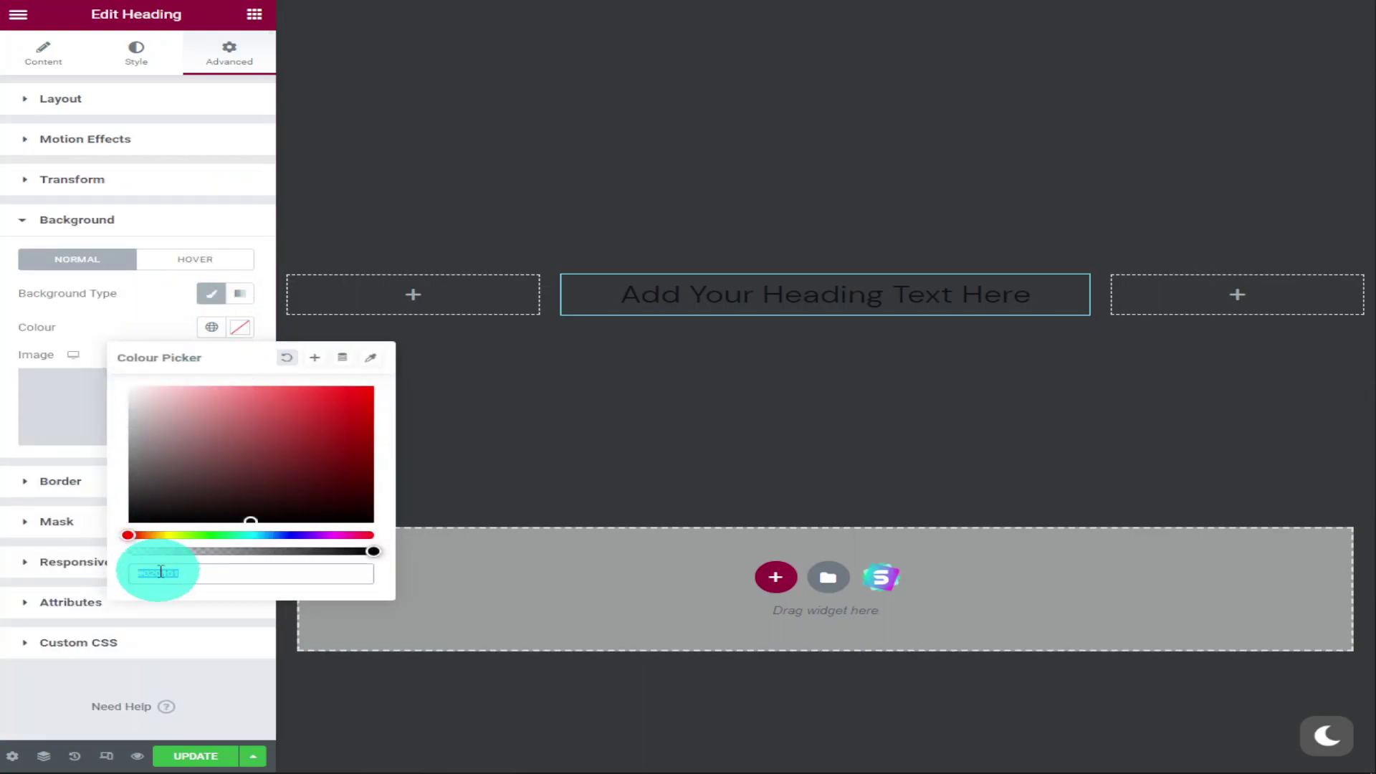
pyautogui.rightClick(160, 573)
pyautogui.click(240, 375)
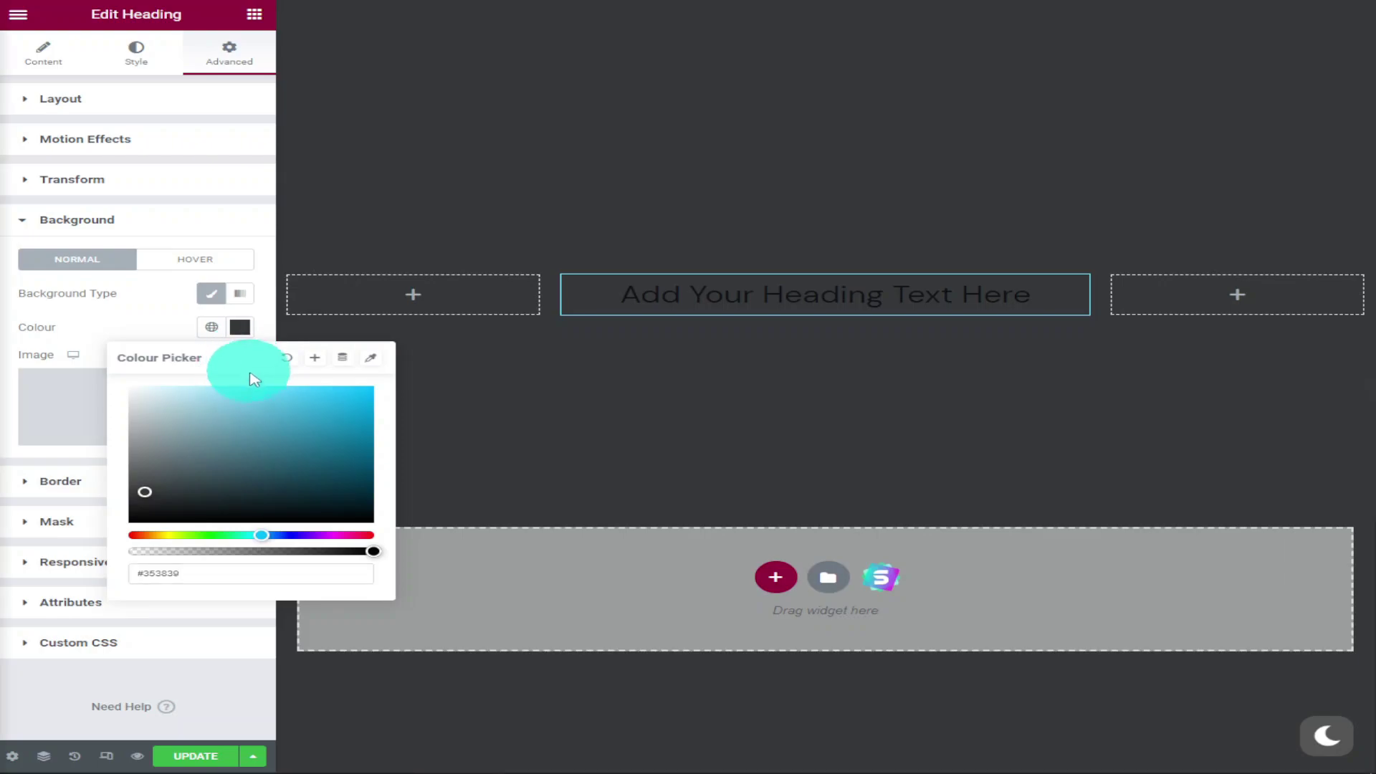
# Paste the body, .block and .block:before/:after glow rules into the heading's Custom CSS
pyautogui.click(179, 647)
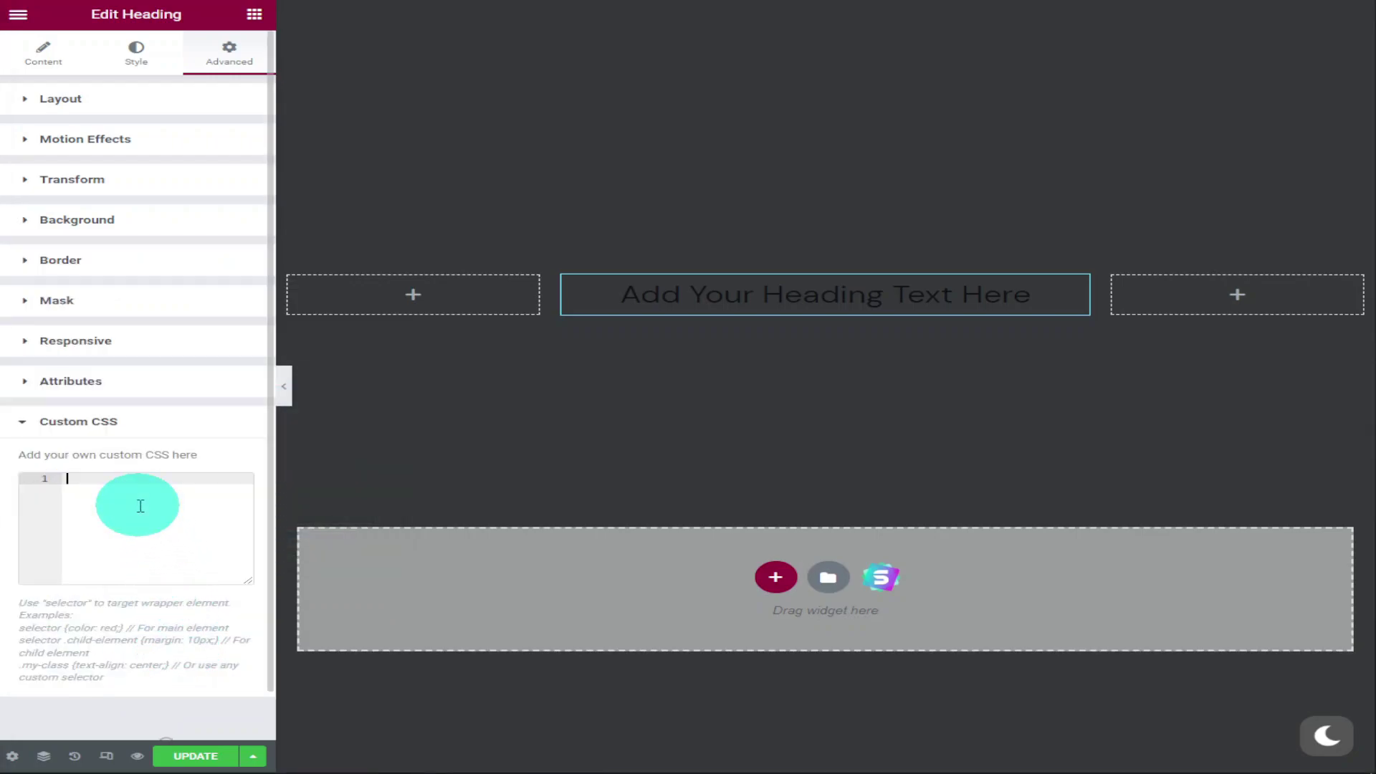
pyautogui.rightClick(140, 506)
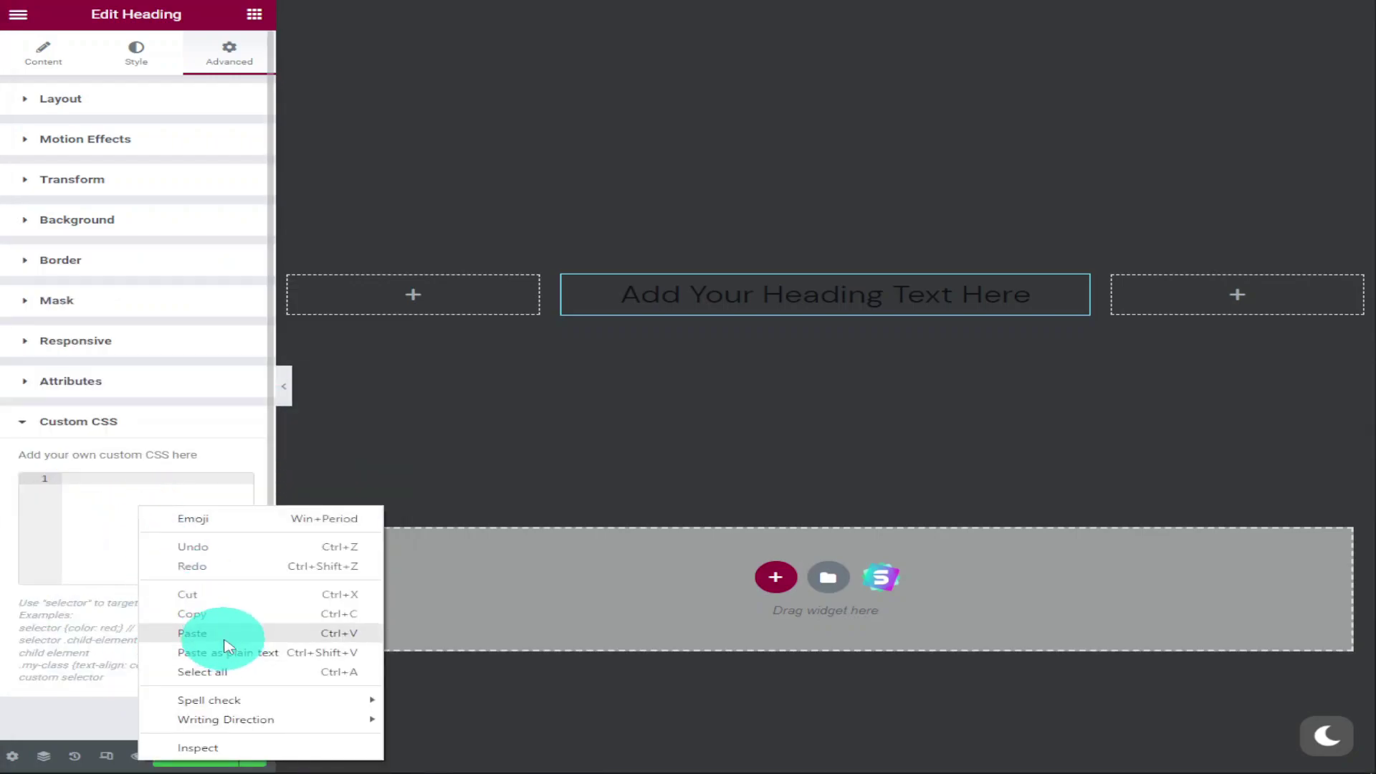
pyautogui.click(224, 638)
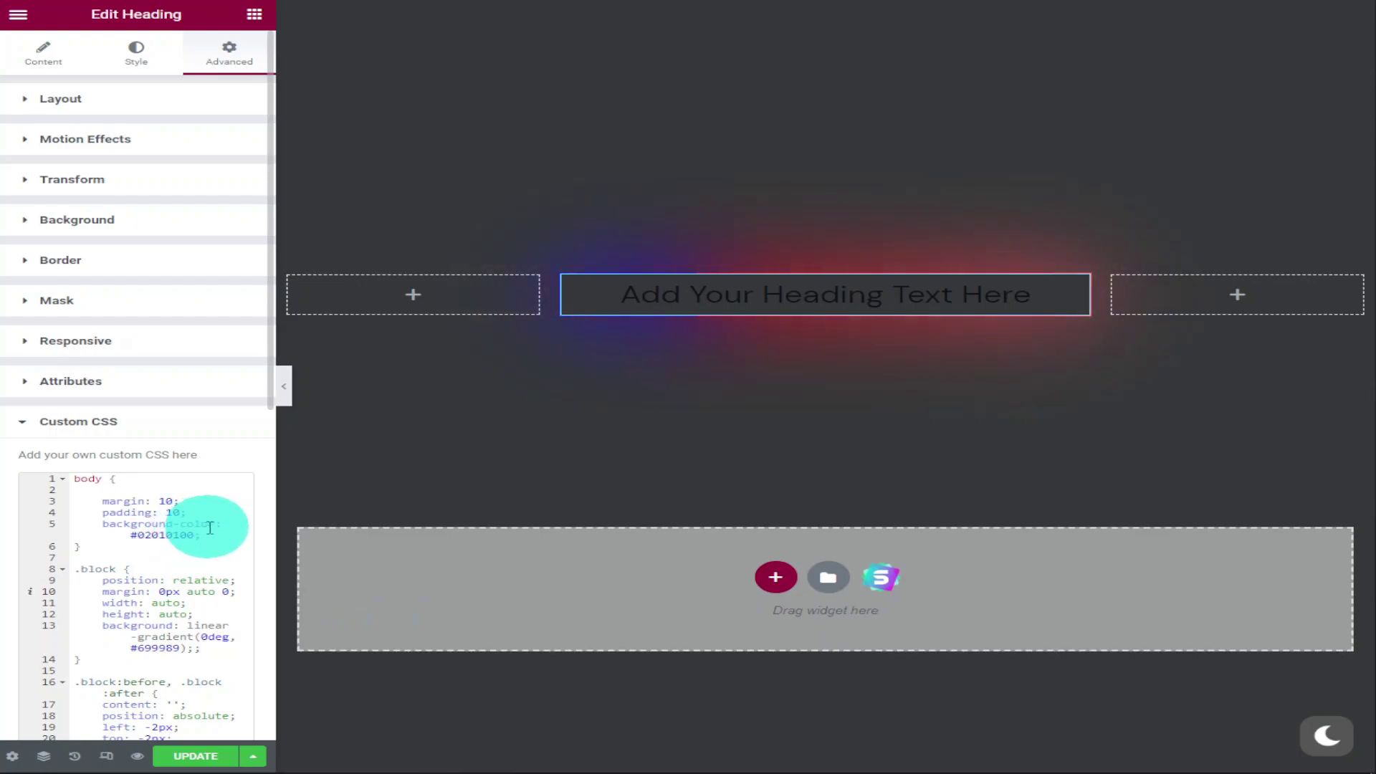
# Set the heading's text colour to white (#FFFFFF) in the Style tab
pyautogui.click(143, 67)
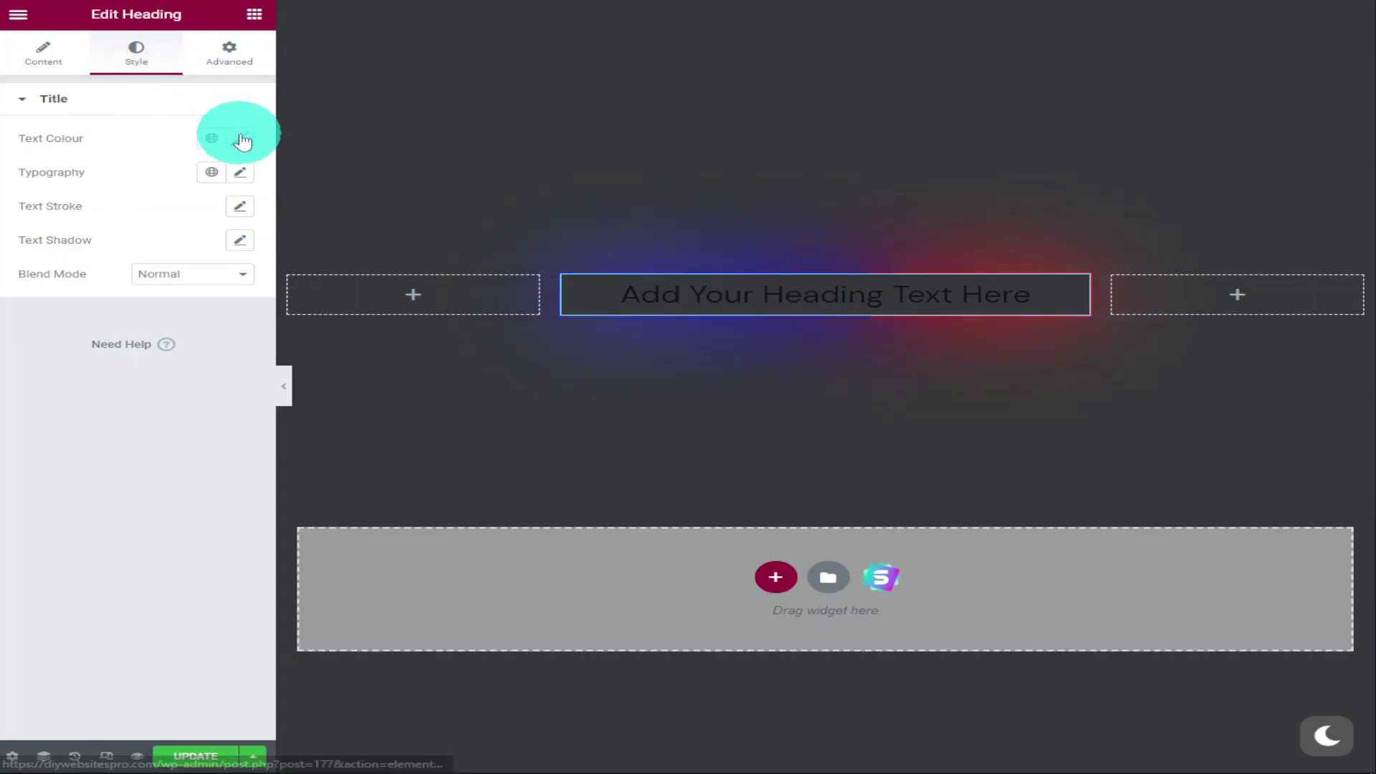
pyautogui.click(239, 138)
pyautogui.moveTo(136, 206); pyautogui.dragTo(117, 196)
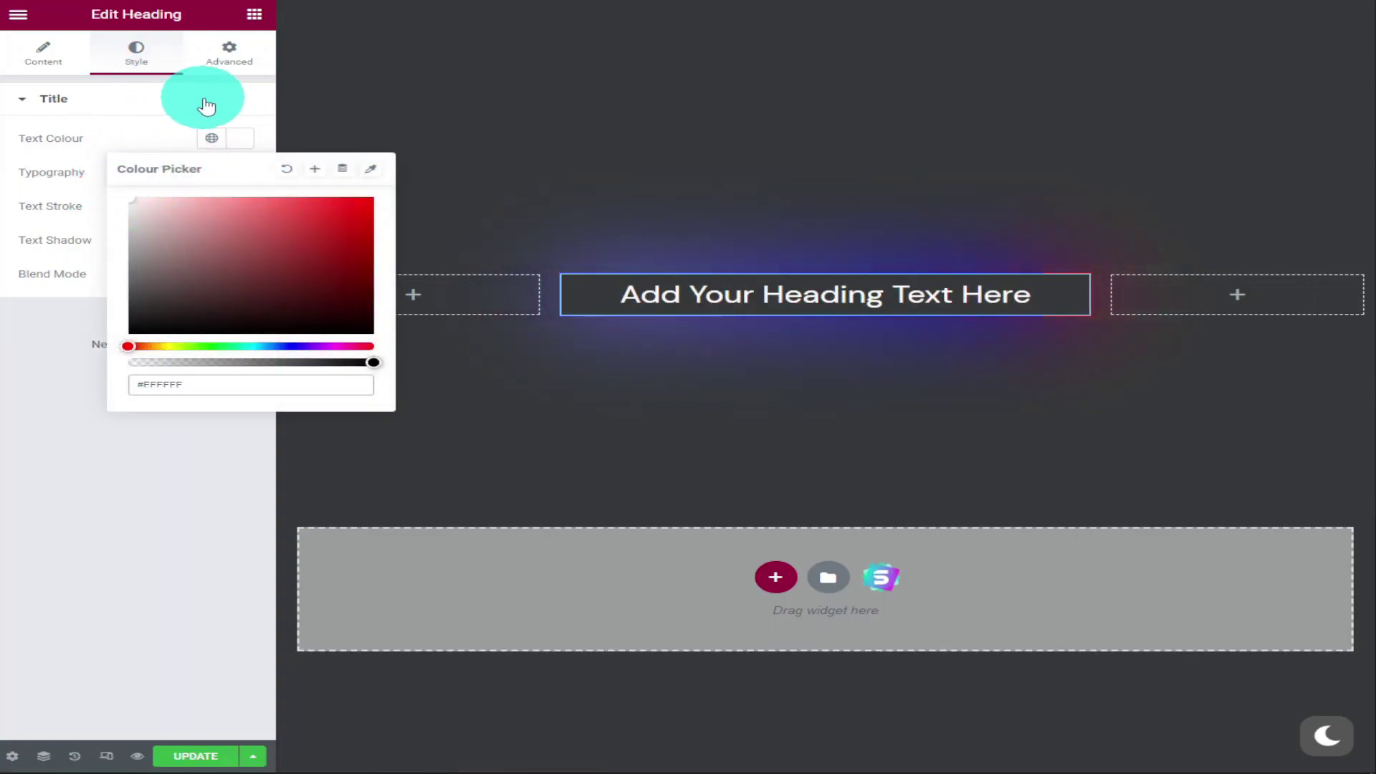
pyautogui.click(235, 70)
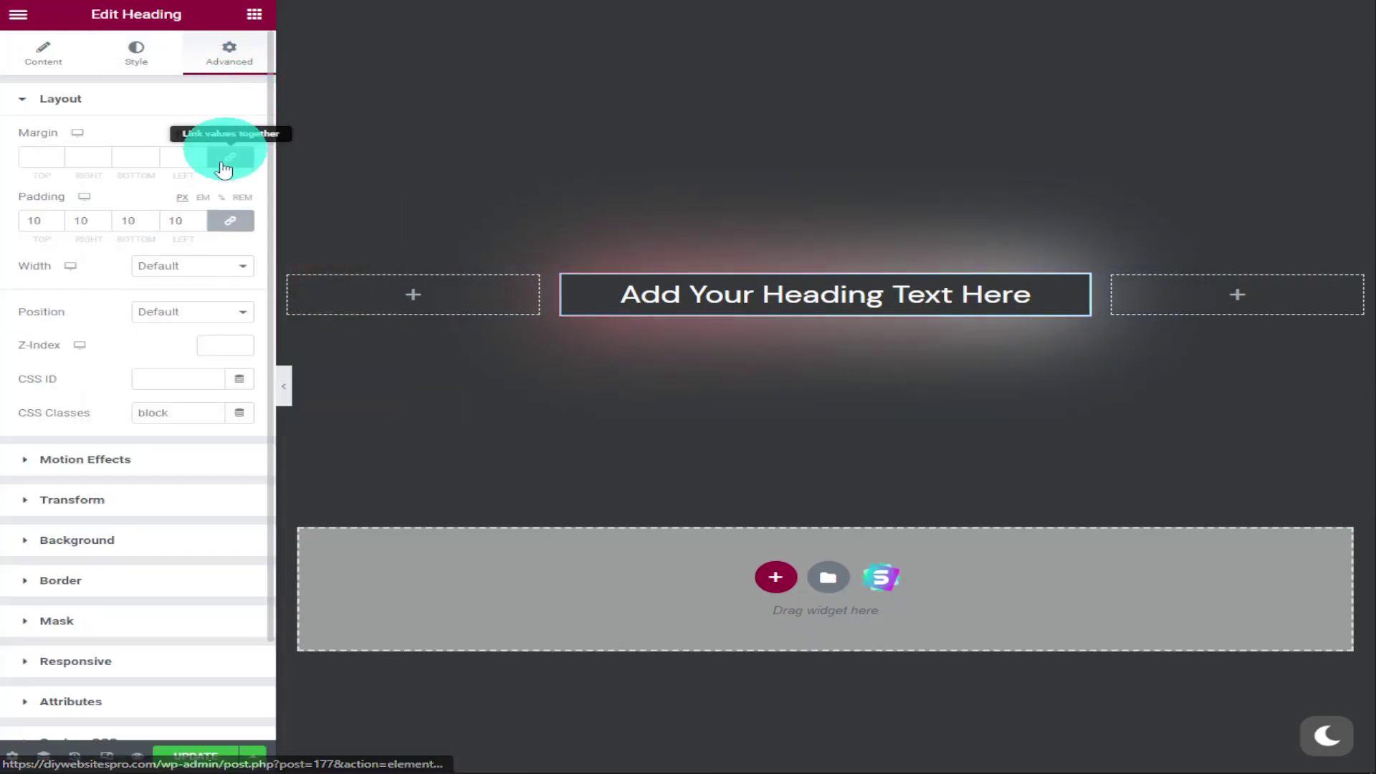
# On CSS line 21, replace red with green and blue with black, then append yellow to the gradient
pyautogui.scroll(-2, 194, 215)
pyautogui.click(111, 626)
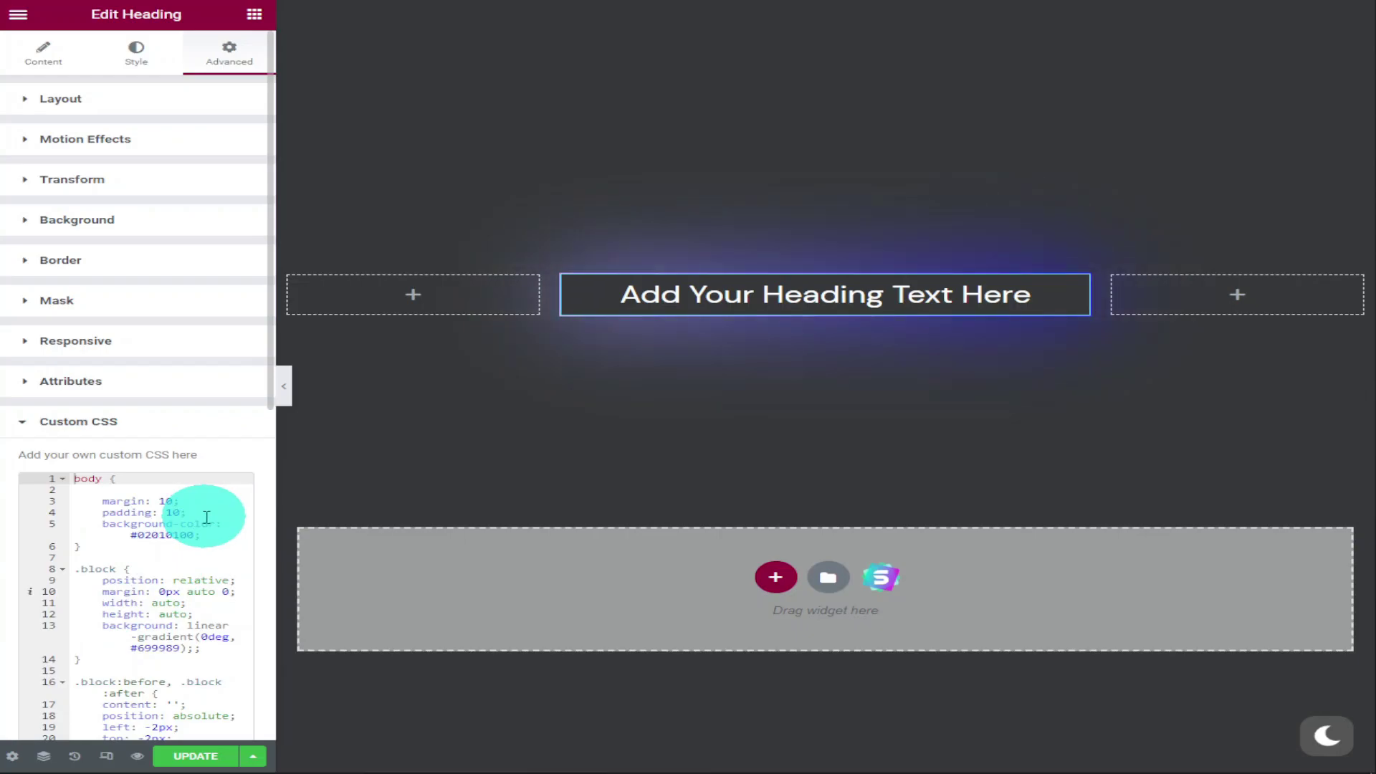
pyautogui.scroll(-3, 207, 517)
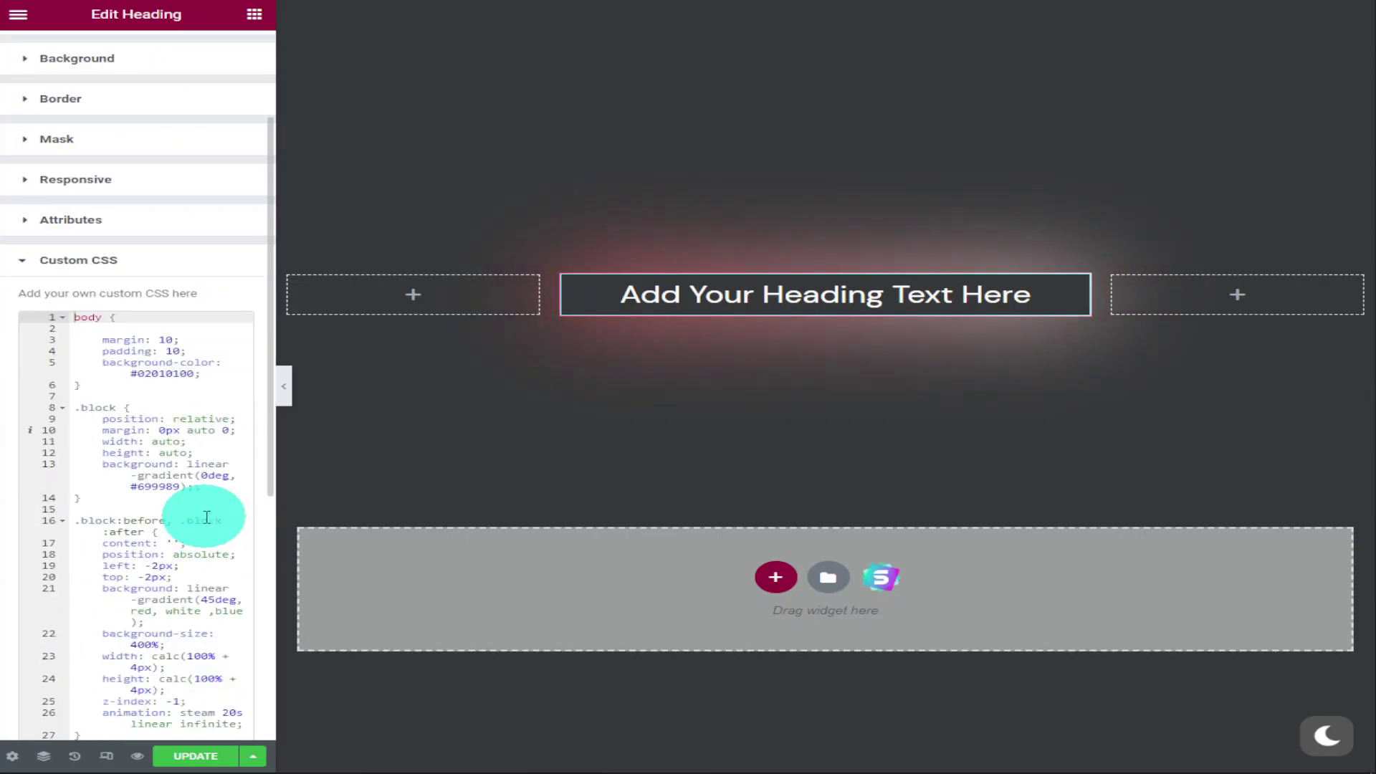
pyautogui.scroll(-1, 206, 517)
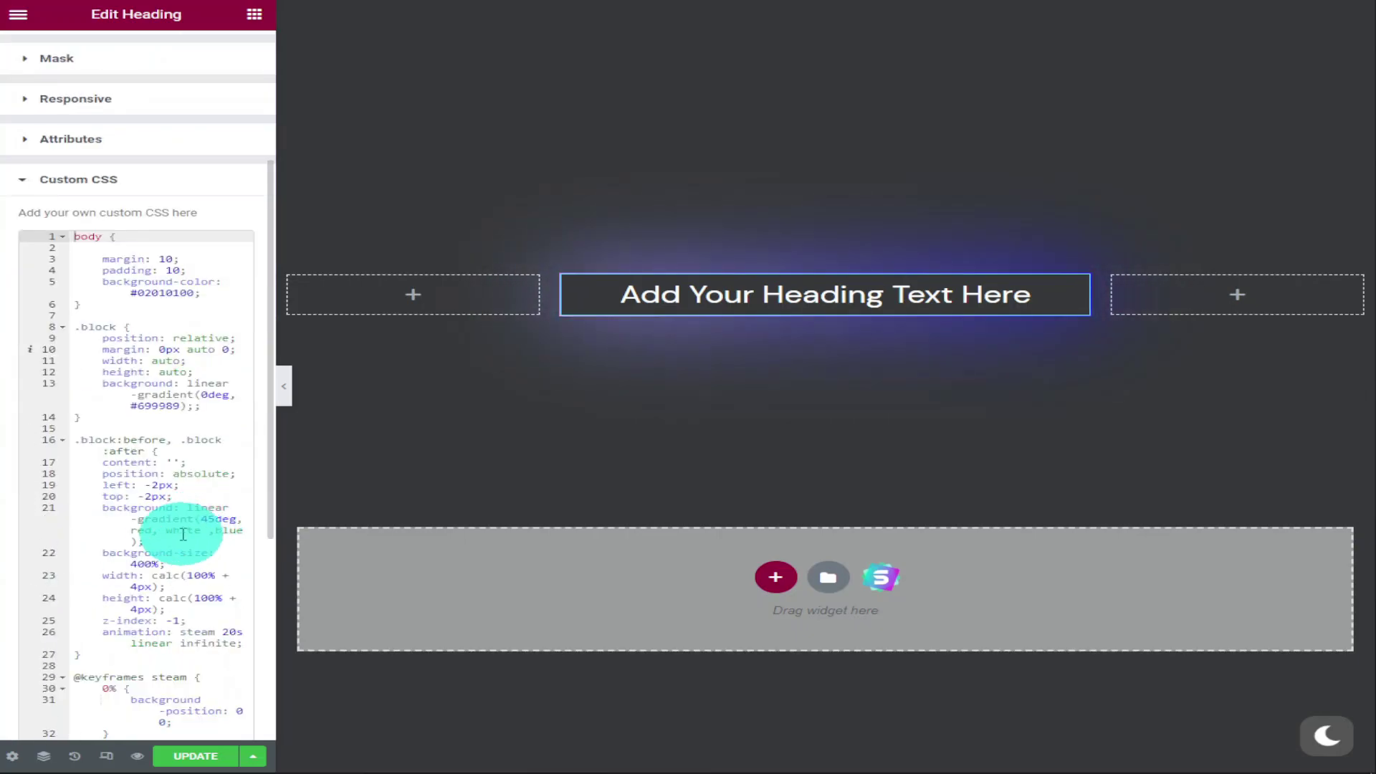
pyautogui.click(132, 530)
pyautogui.moveTo(133, 530); pyautogui.dragTo(152, 530)
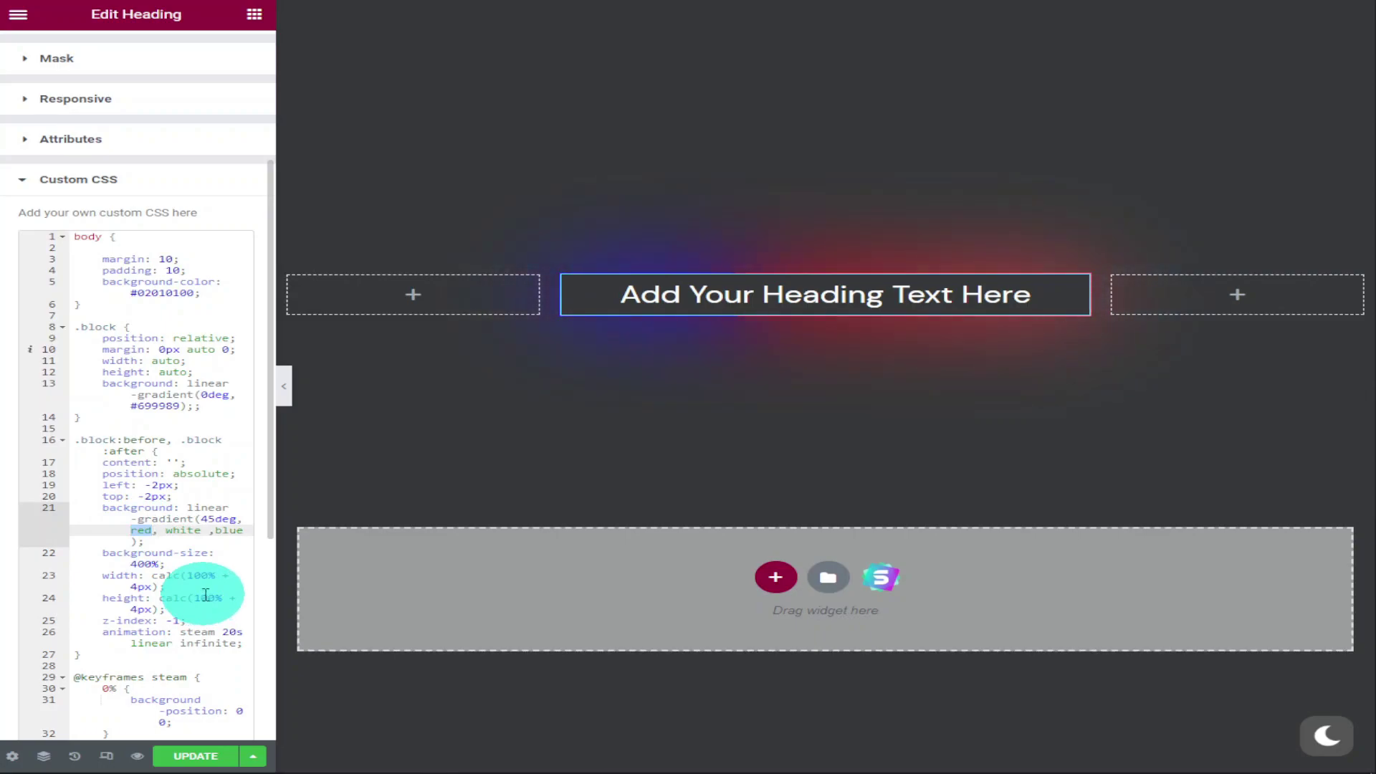
pyautogui.write('gree')
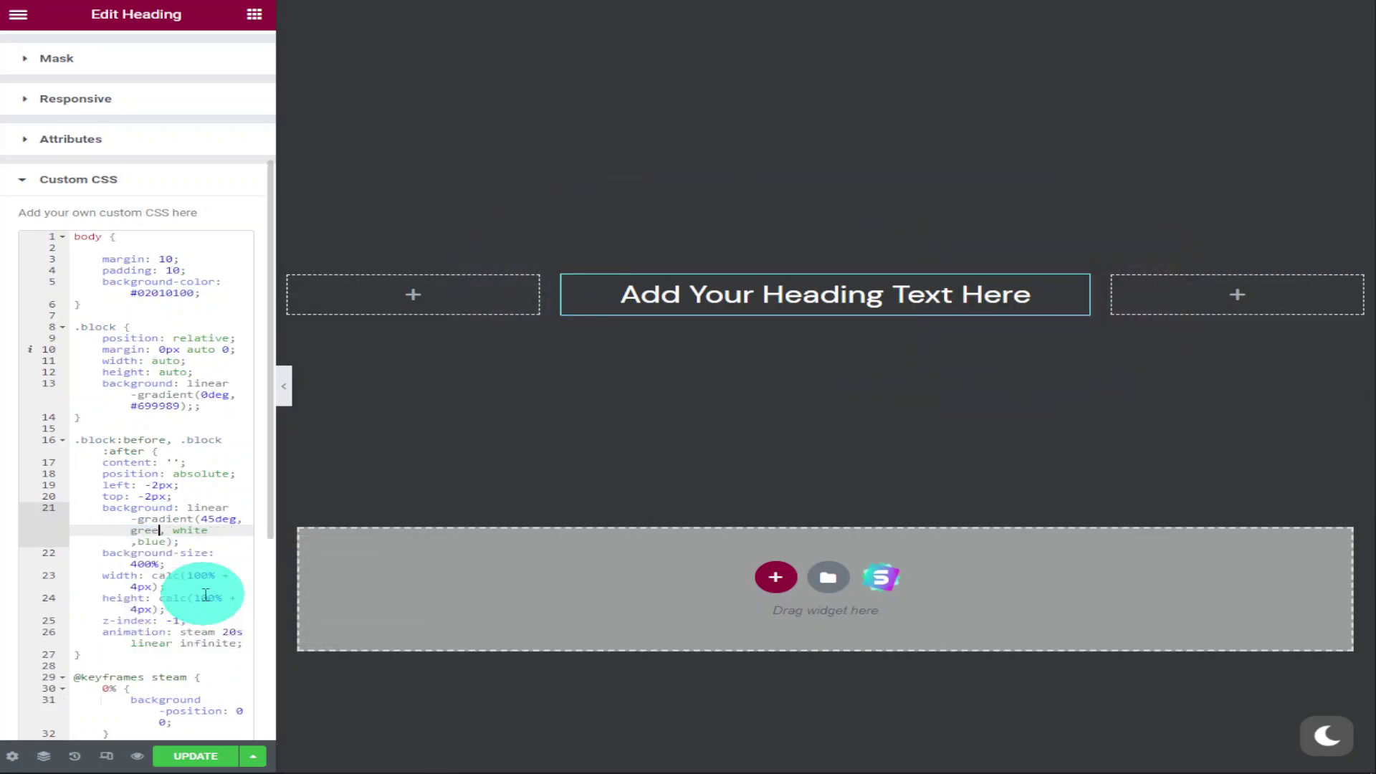
pyautogui.write('n')
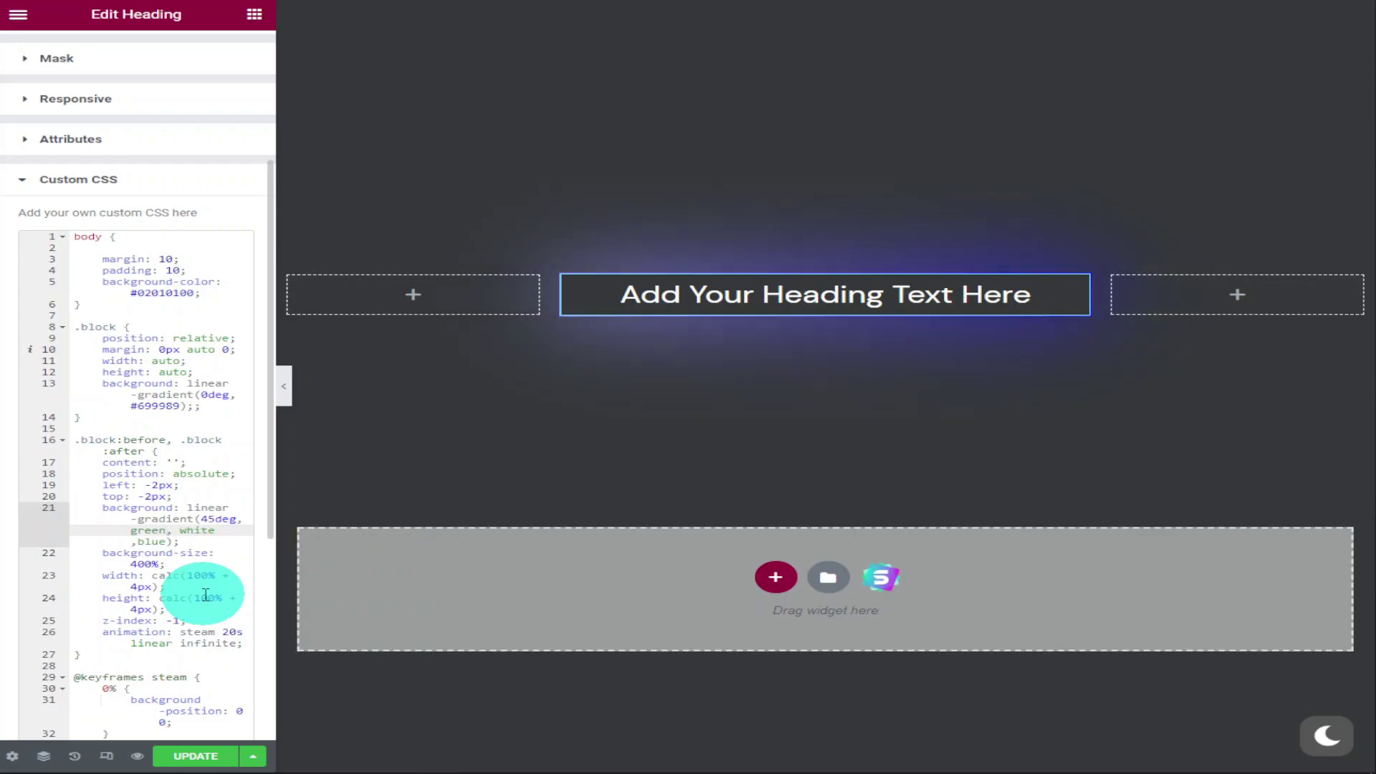
pyautogui.doubleClick(168, 542)
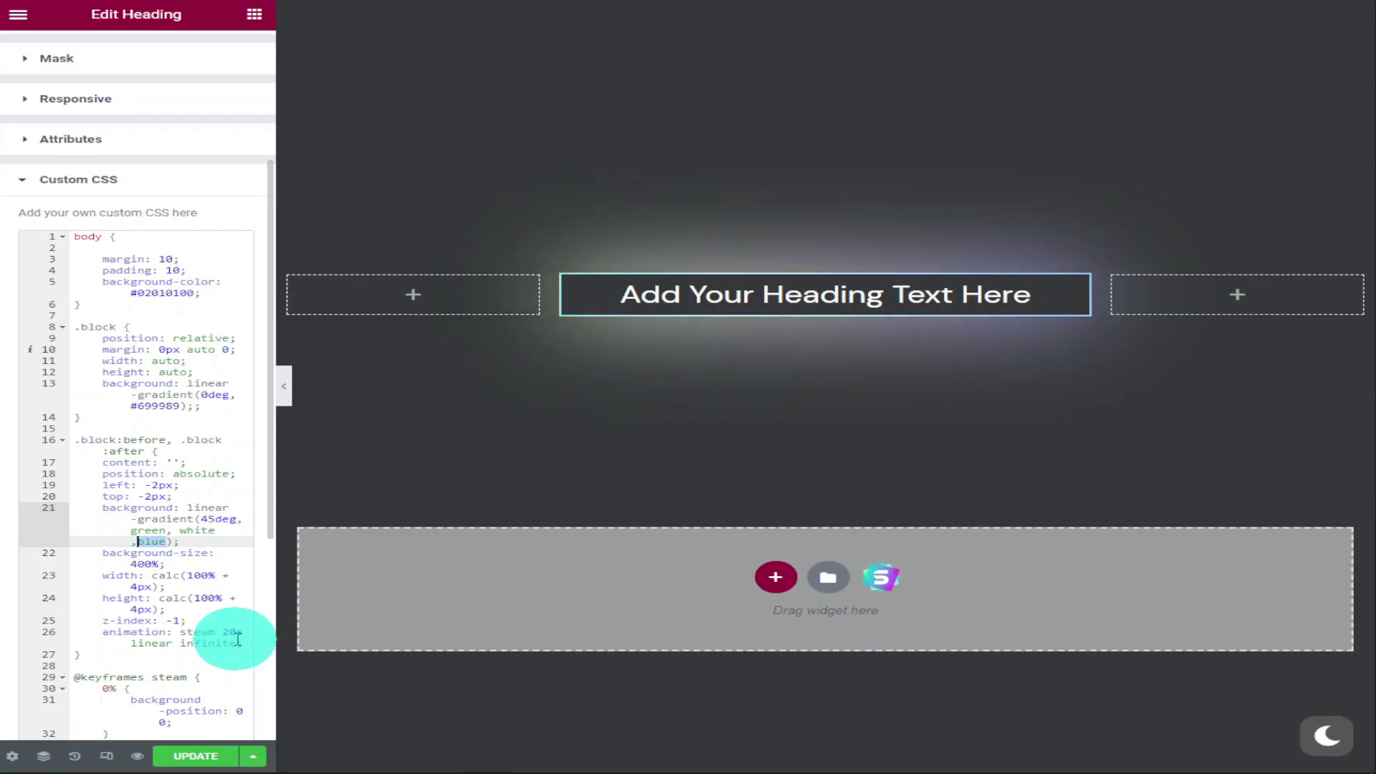
pyautogui.write('black')
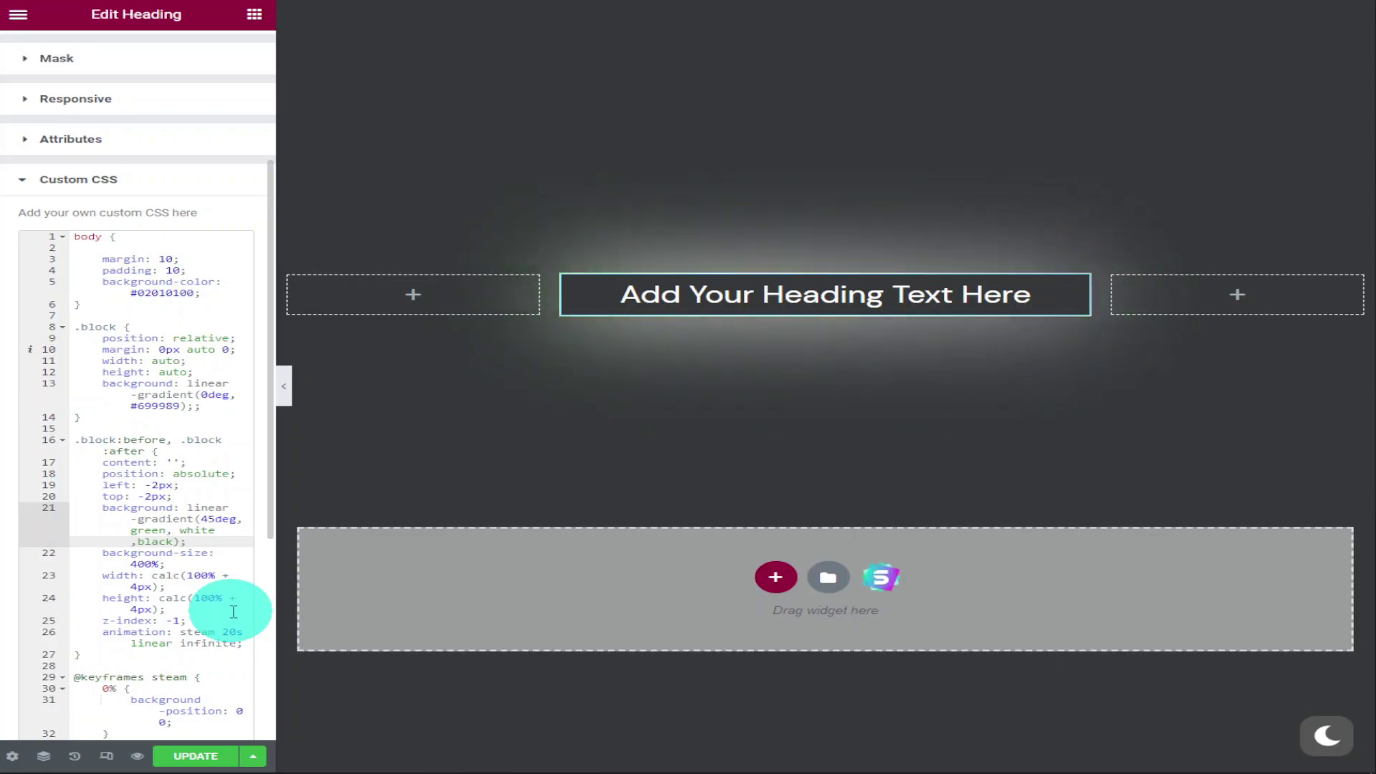
pyautogui.write(',')
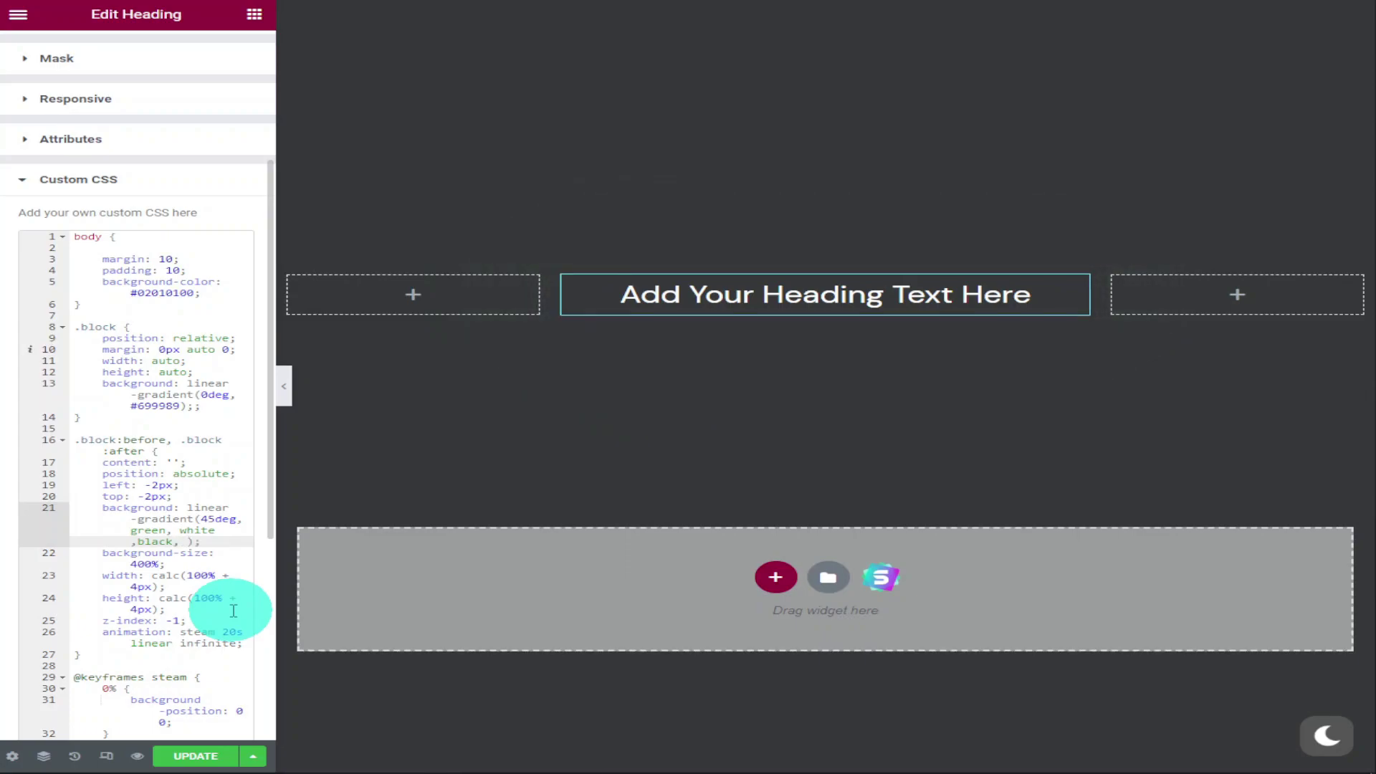
pyautogui.write(' yellow')
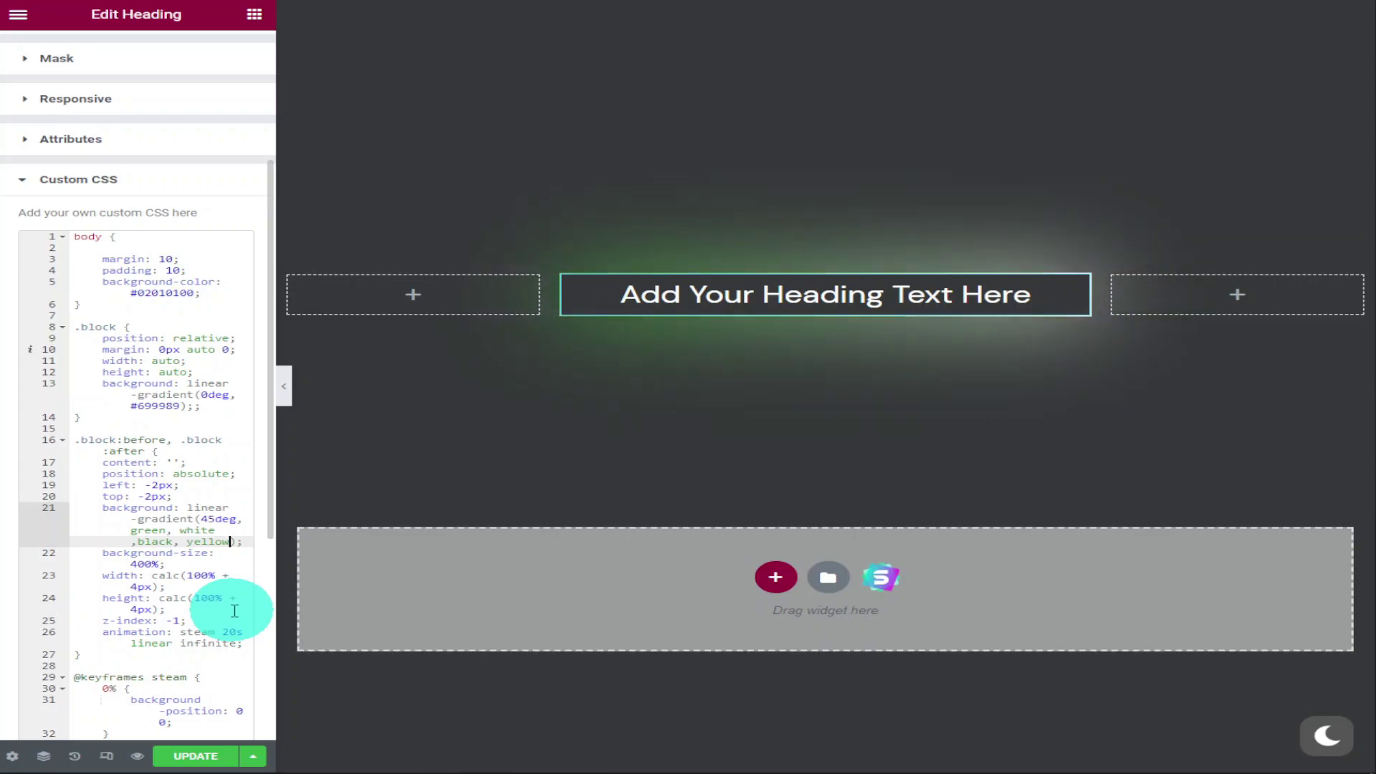
pyautogui.press('Return')
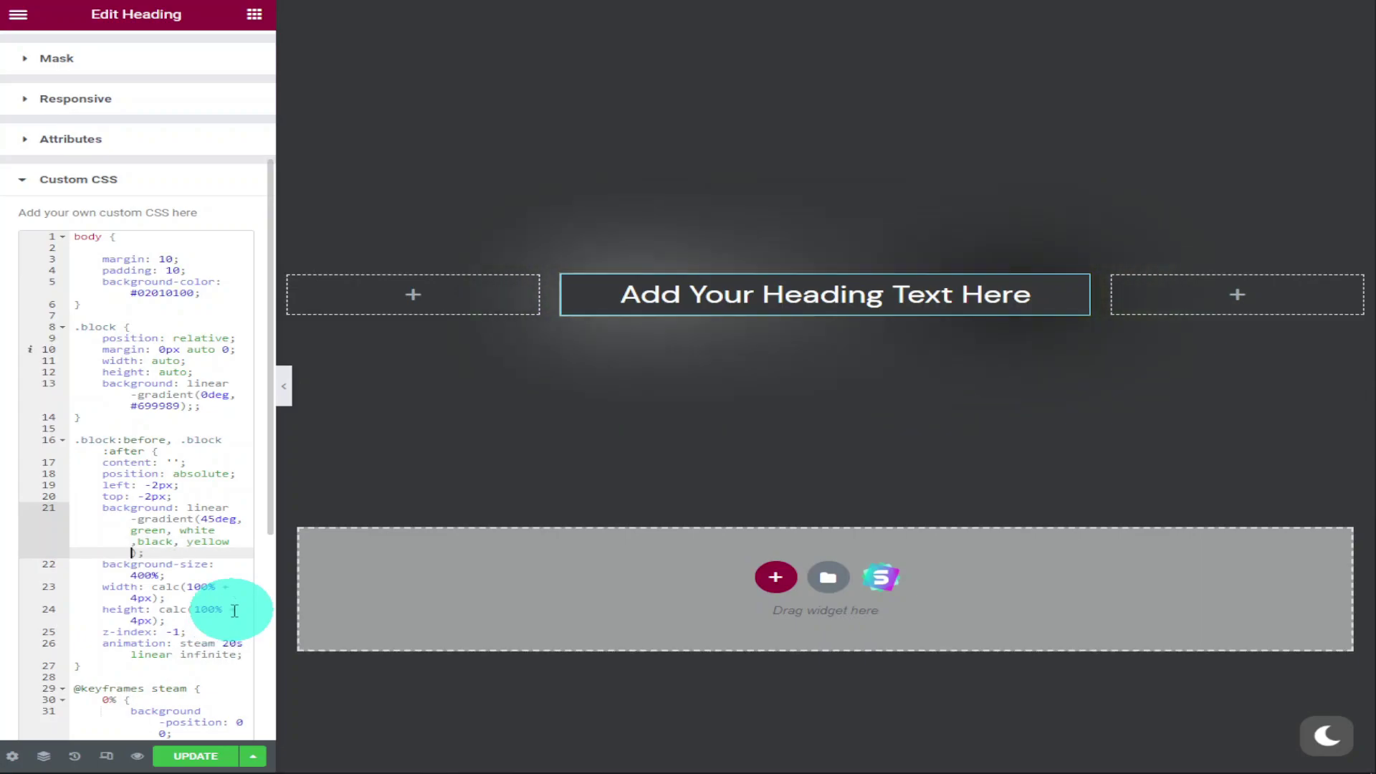
pyautogui.press('BackSpace')
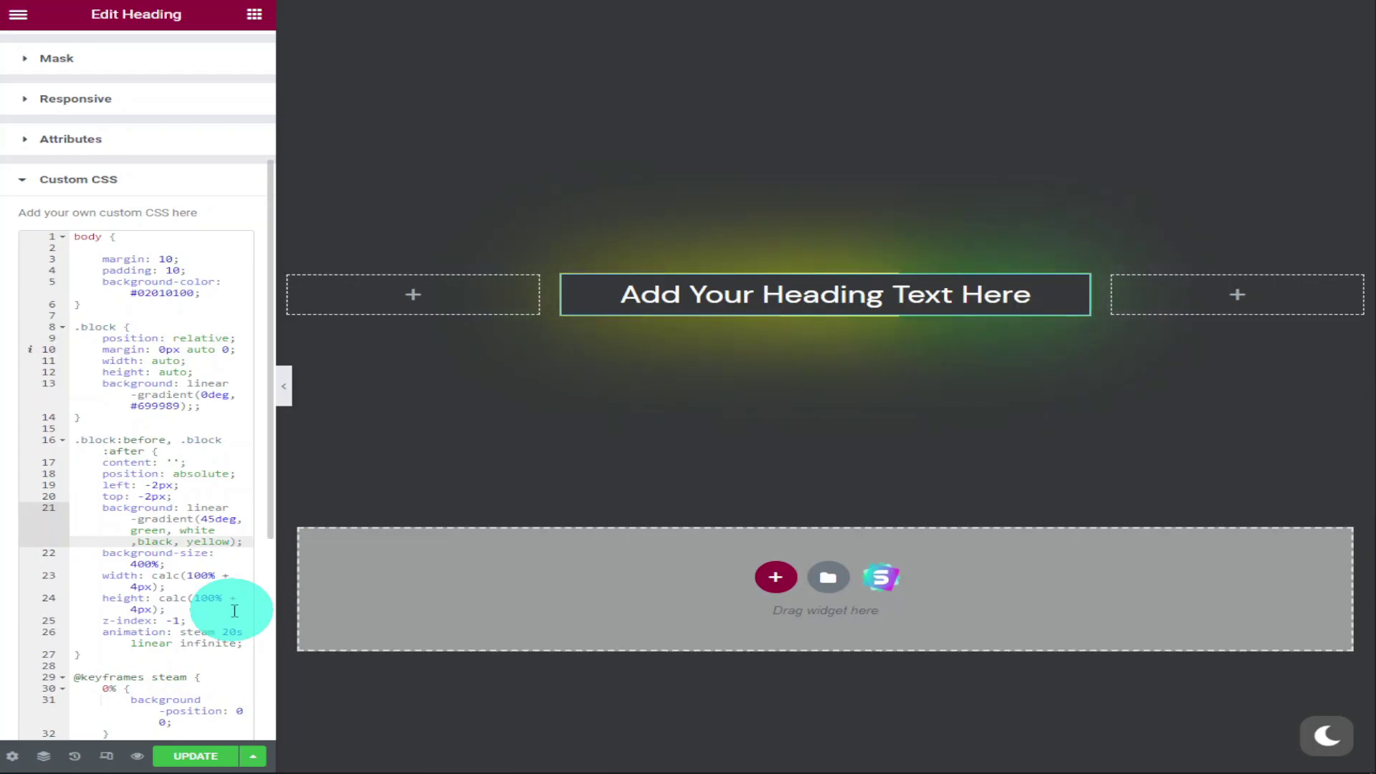
# Set the heading's linked margin to -2 on all sides
pyautogui.scroll(3, 234, 610)
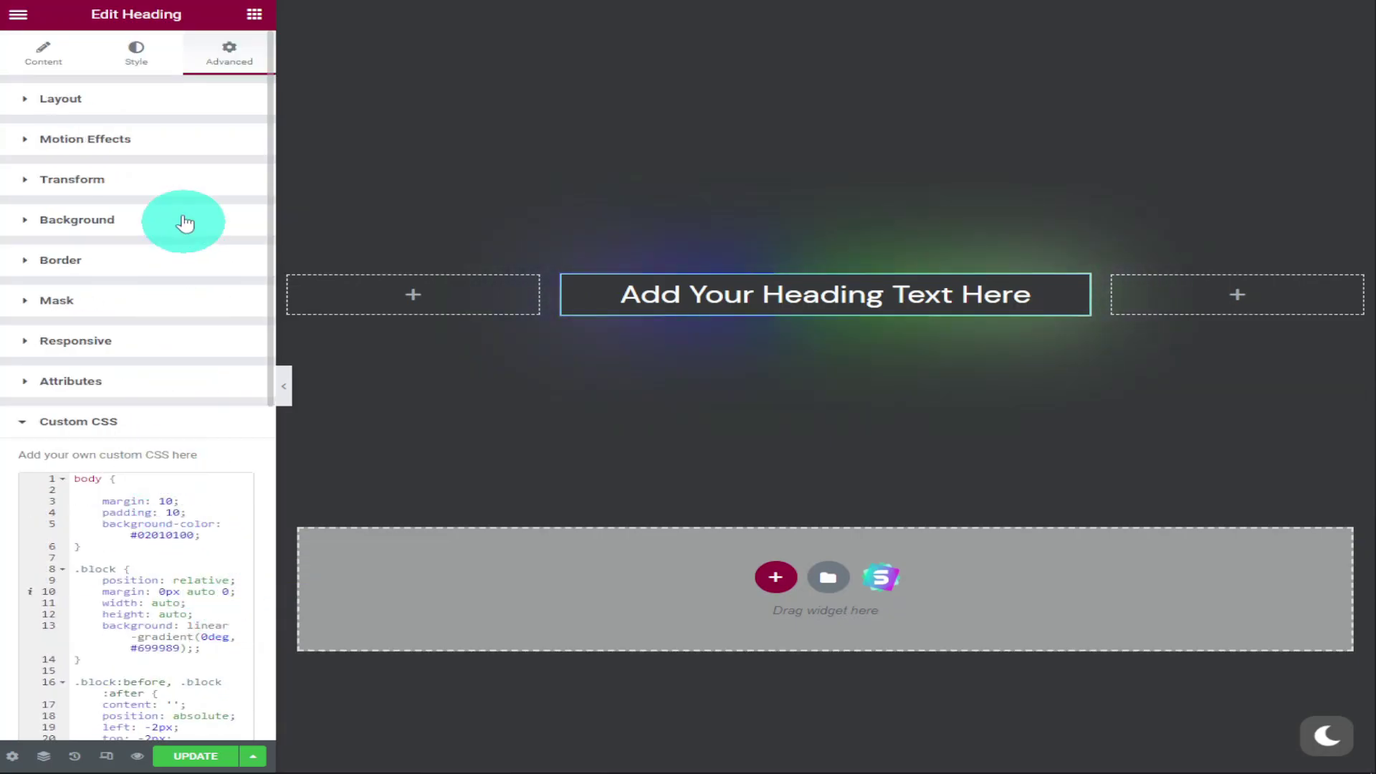
pyautogui.click(118, 117)
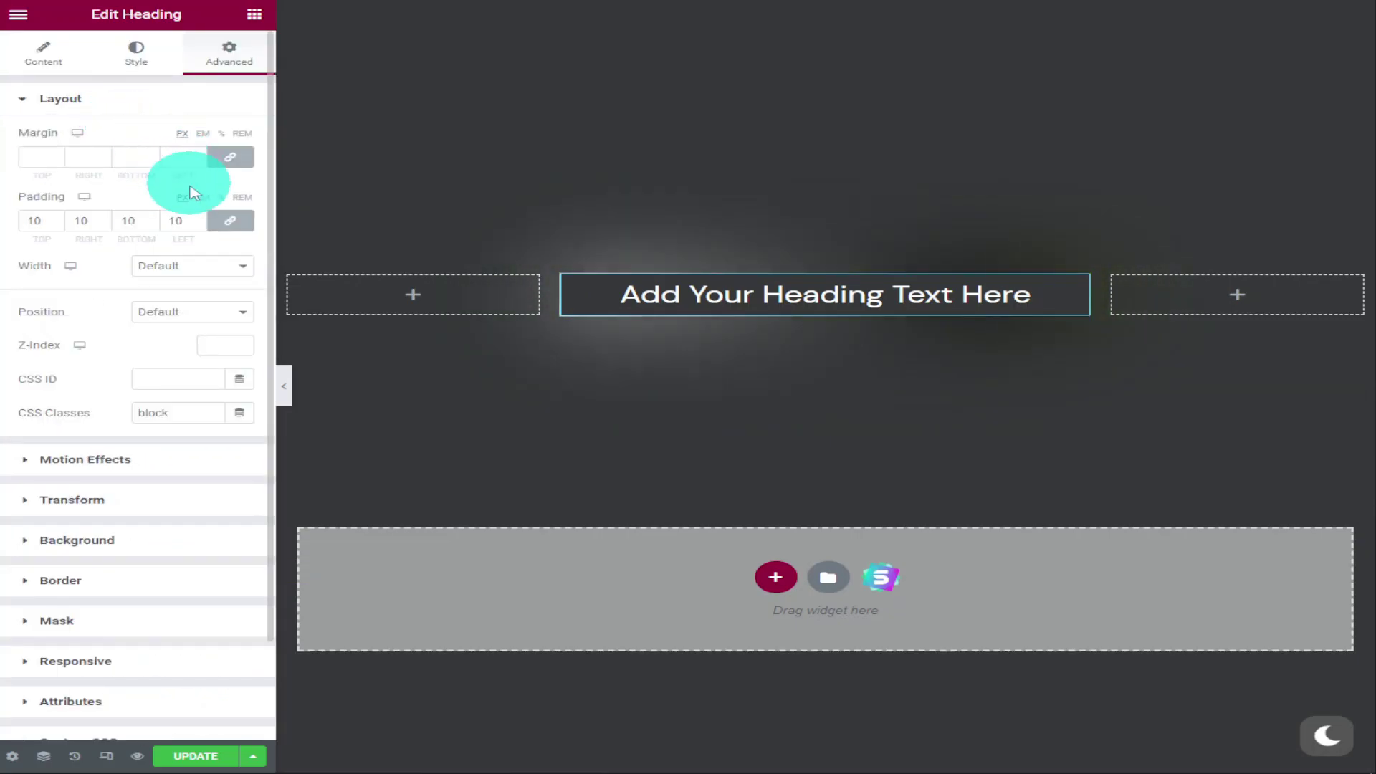
pyautogui.click(199, 160)
pyautogui.click(199, 162)
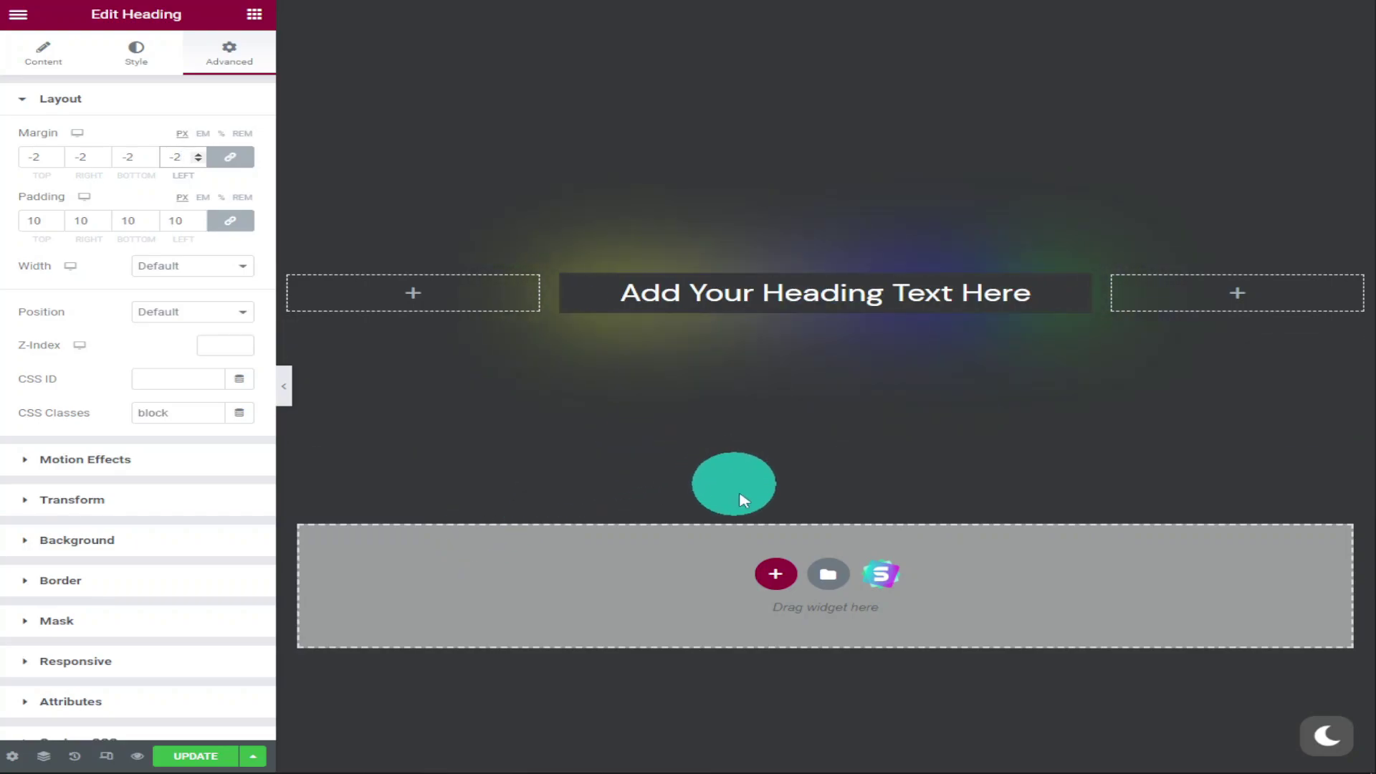
# Add an empty section above the heading and look up the page's body background colour
pyautogui.click(793, 147)
pyautogui.click(9, 757)
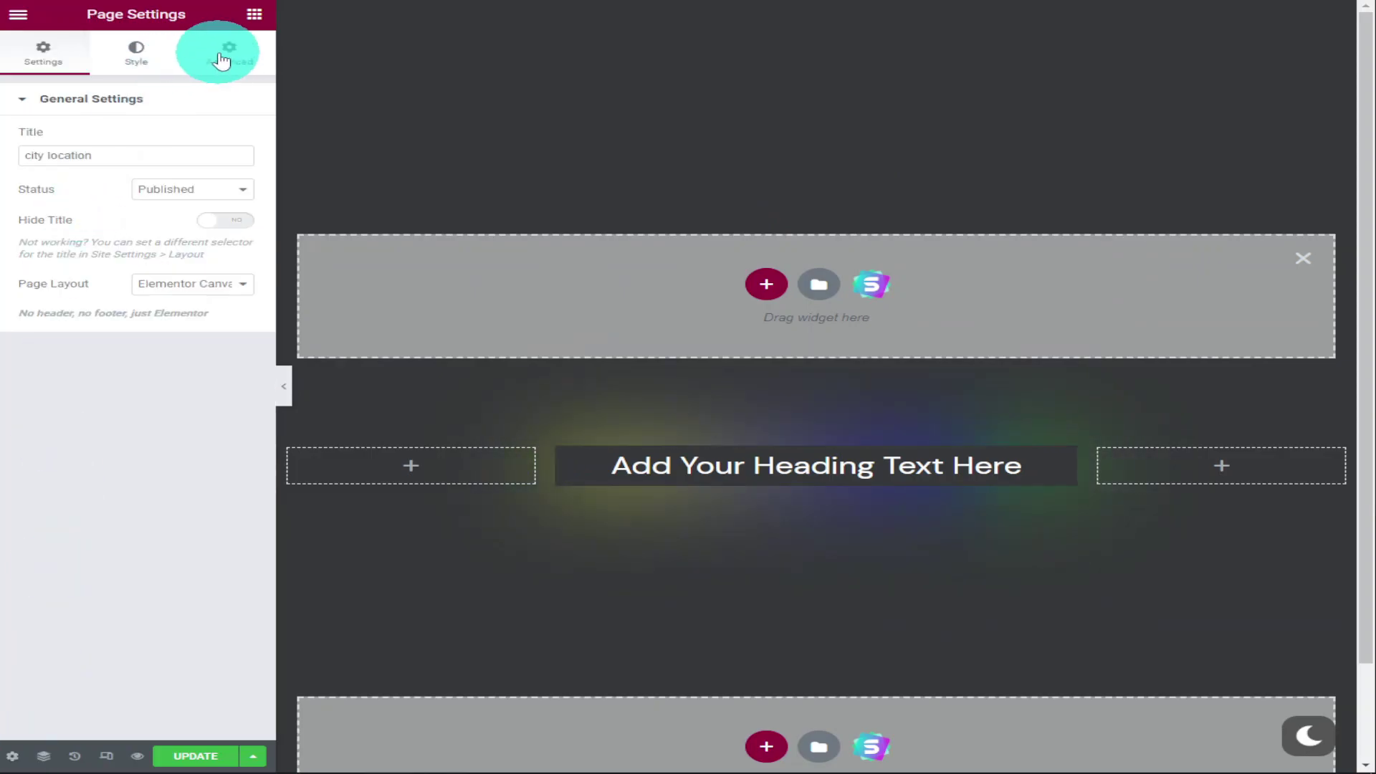
pyautogui.click(142, 52)
pyautogui.click(240, 172)
pyautogui.hotkey('ctrl', 'c')
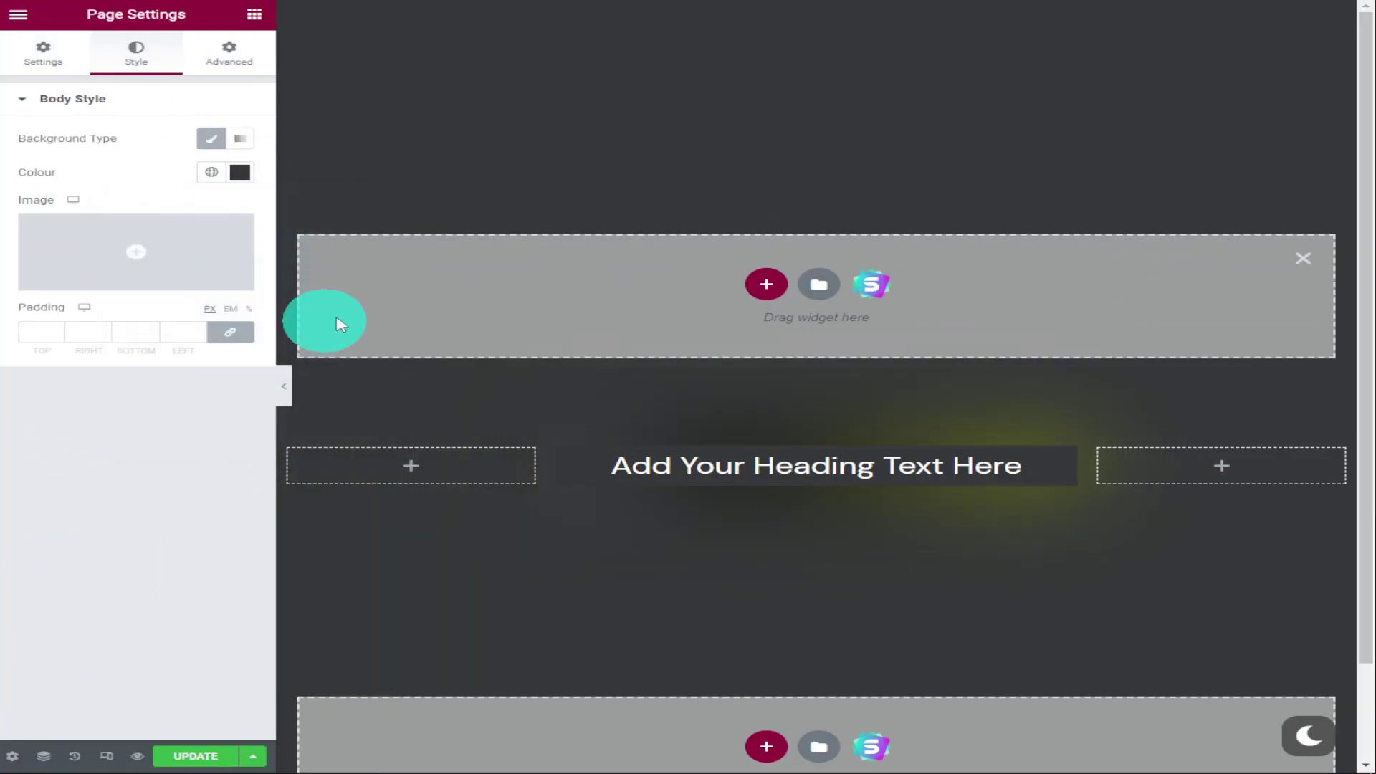
# Give the new section a four-column structure and make the spacer about 100 tall
pyautogui.click(766, 284)
pyautogui.click(870, 316)
pyautogui.click(781, 279)
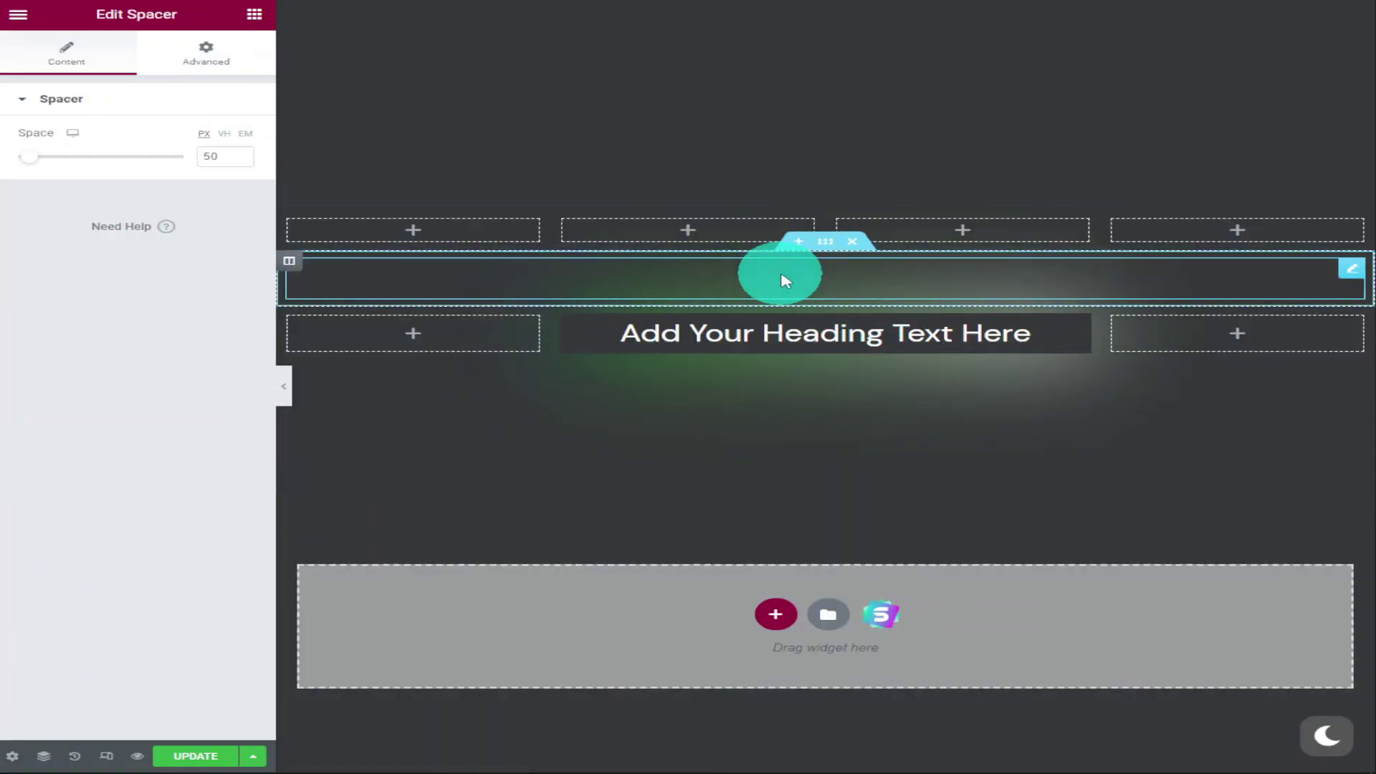
pyautogui.moveTo(28, 157); pyautogui.dragTo(55, 158)
# Place an Icon Box widget in the second column
pyautogui.click(685, 230)
pyautogui.scroll(-10, 202, 273)
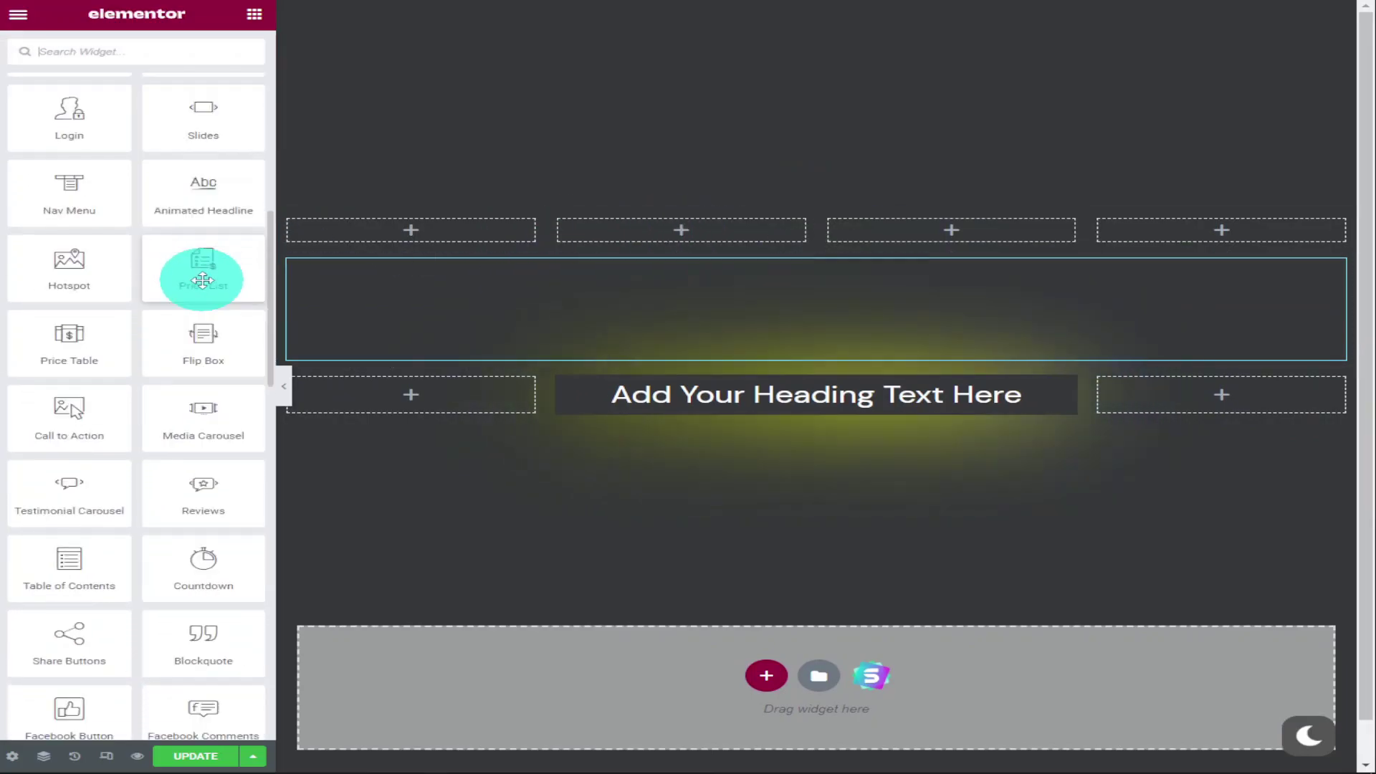
pyautogui.scroll(-8, 203, 280)
pyautogui.moveTo(200, 286); pyautogui.dragTo(593, 252)
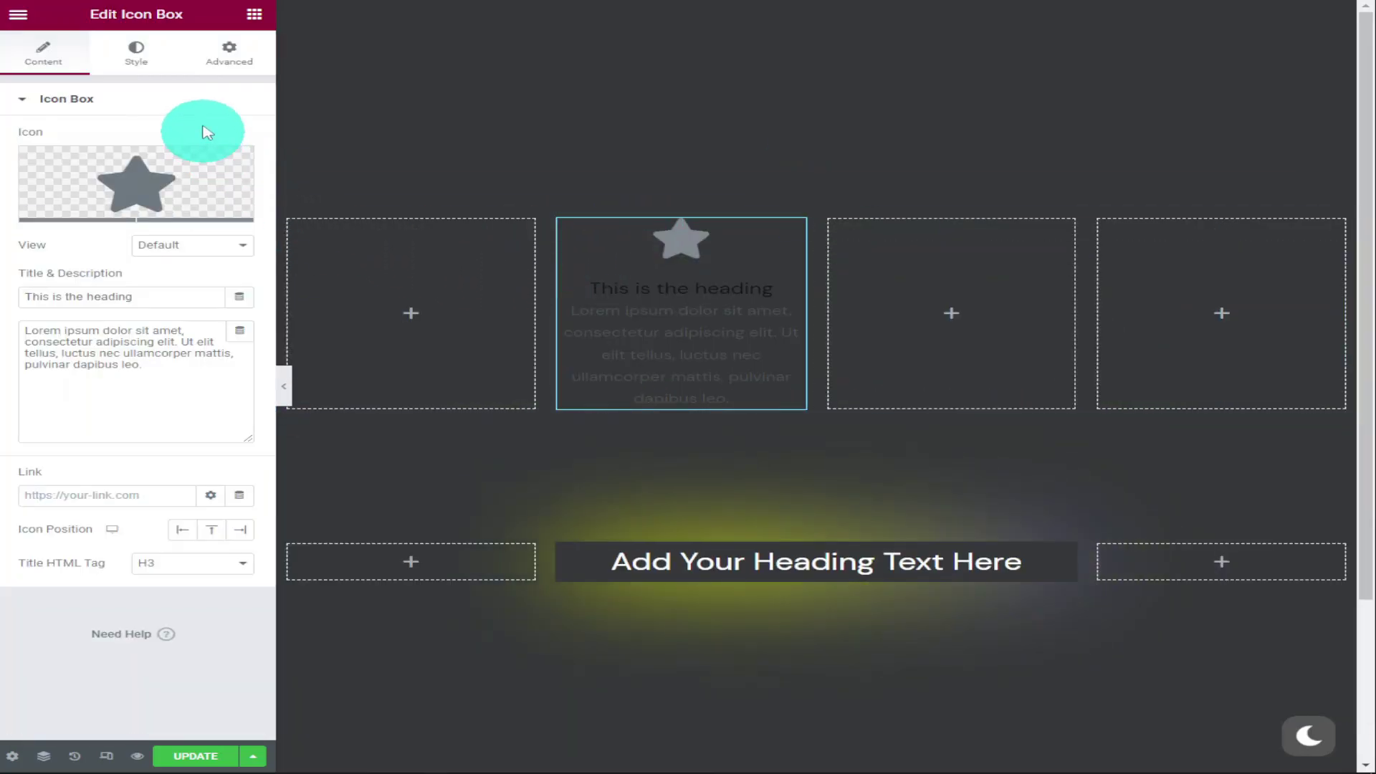
# Give the Icon Box a classic #353839 background by pasting the hex value
pyautogui.click(230, 57)
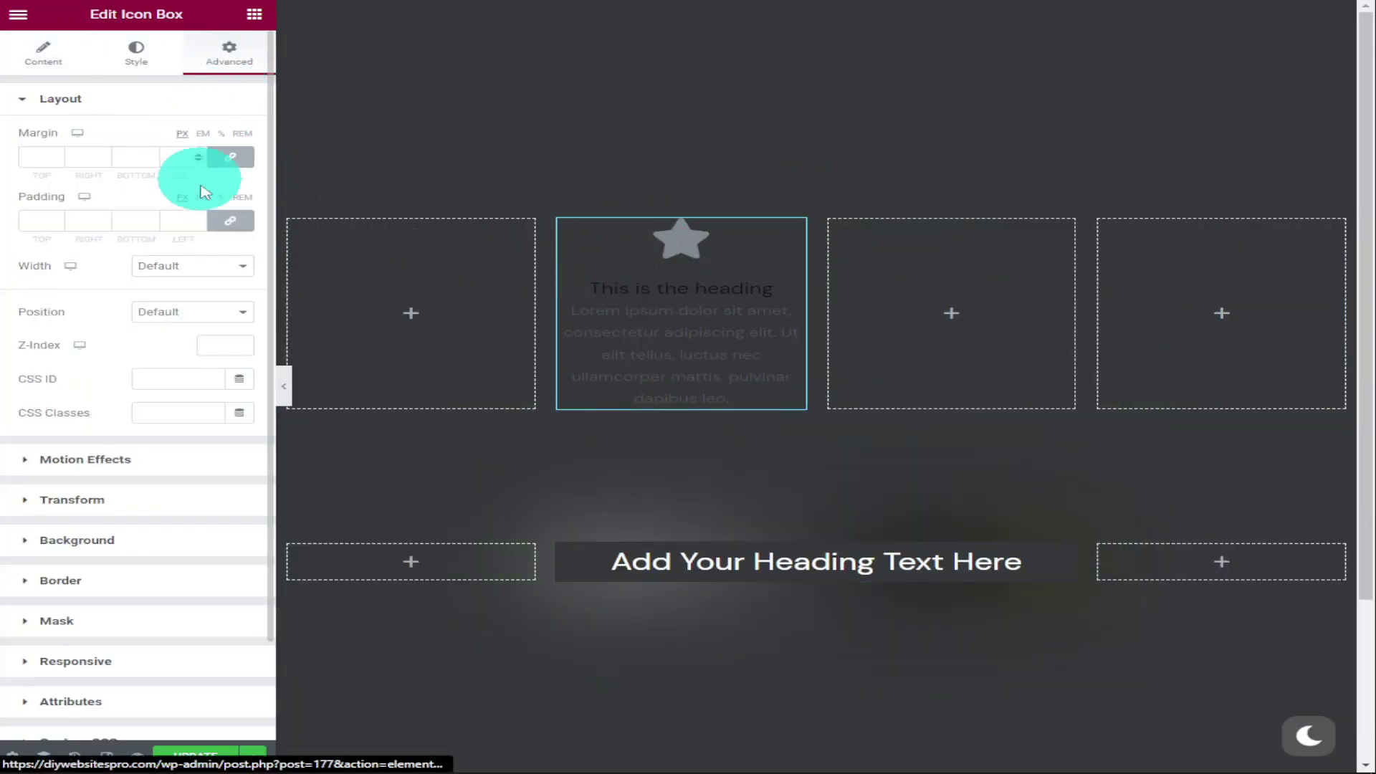
pyautogui.click(77, 539)
pyautogui.click(212, 293)
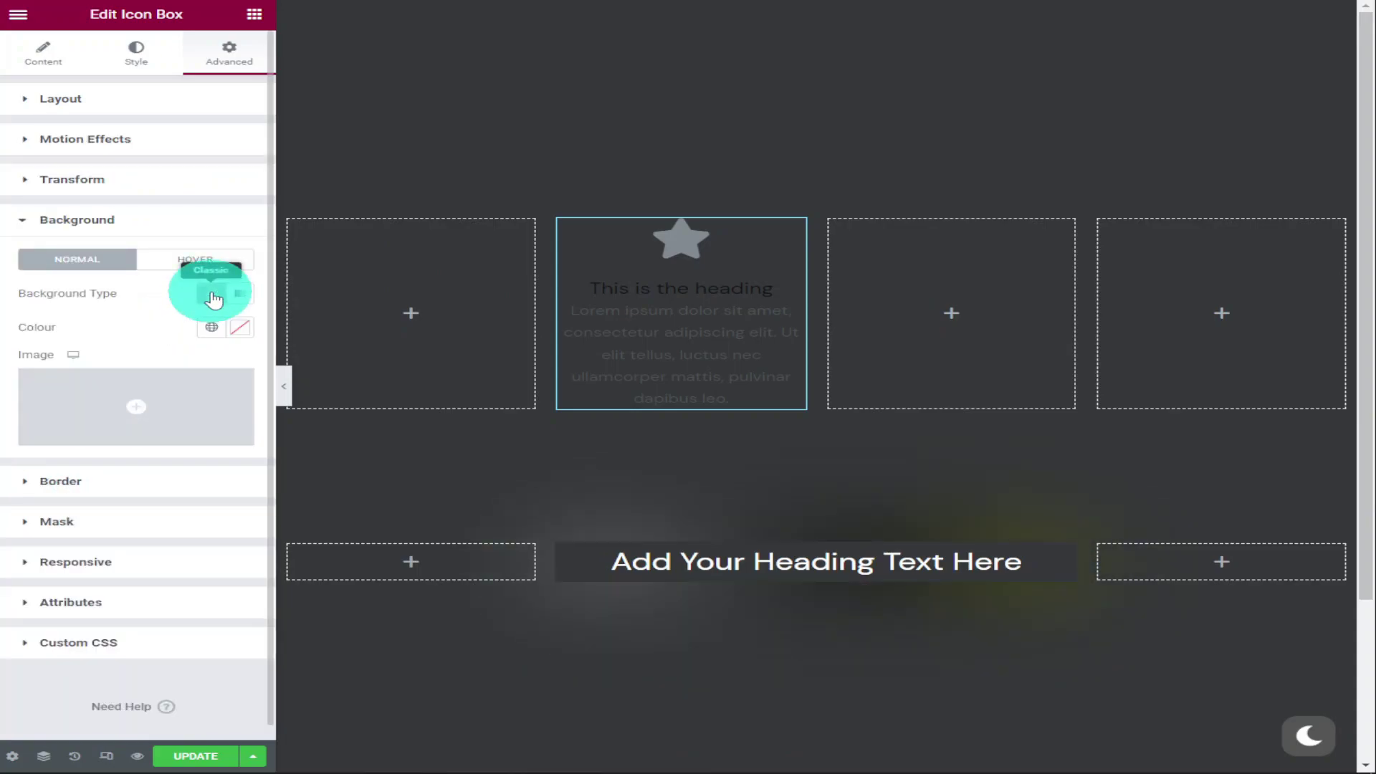
pyautogui.click(239, 327)
pyautogui.rightClick(169, 577)
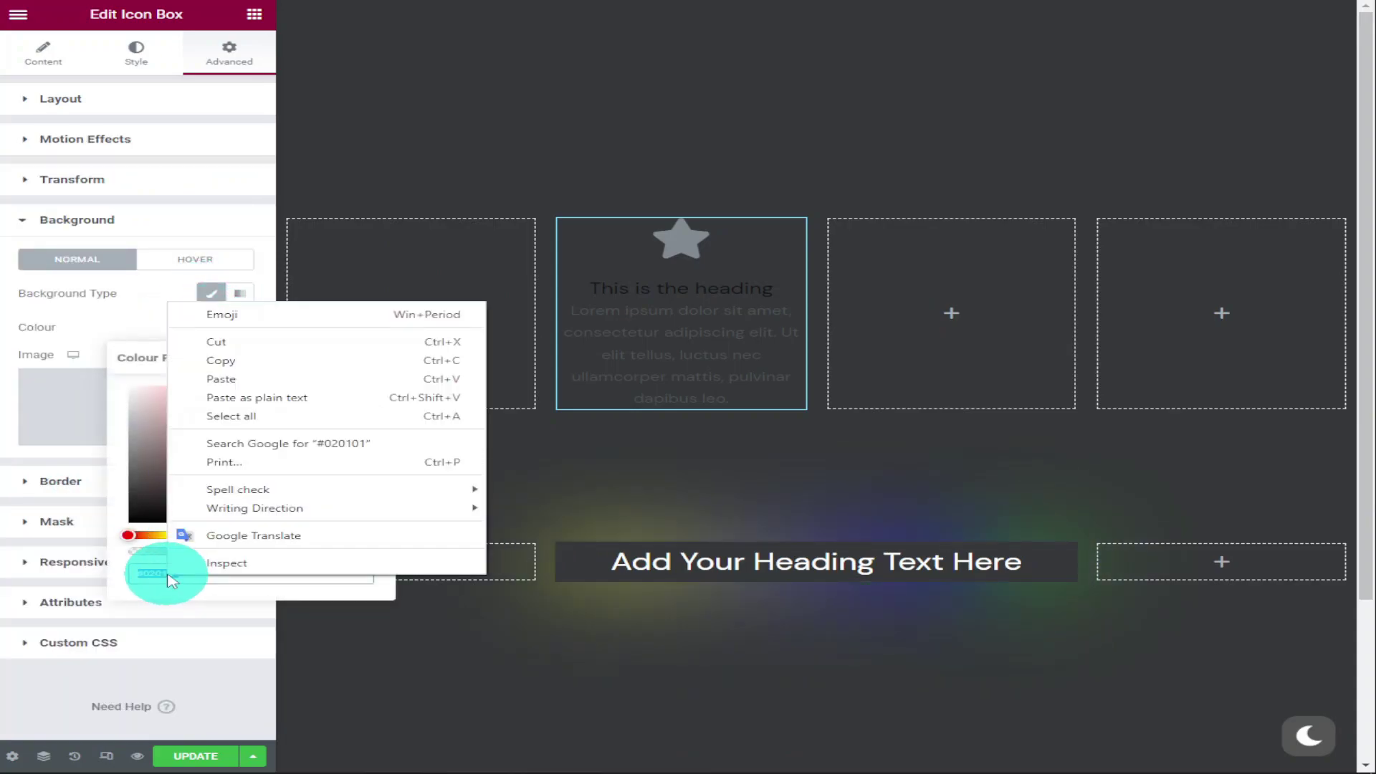
pyautogui.click(222, 397)
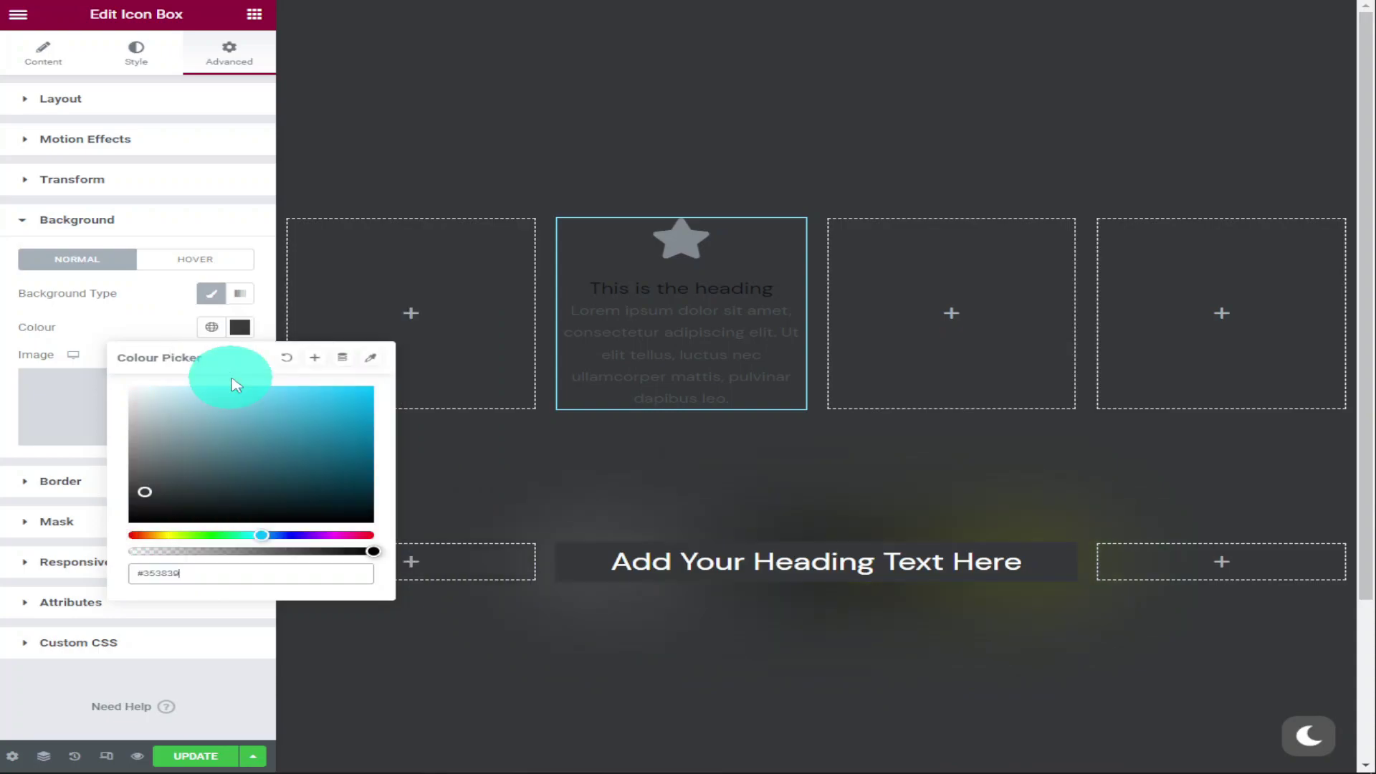
pyautogui.click(101, 334)
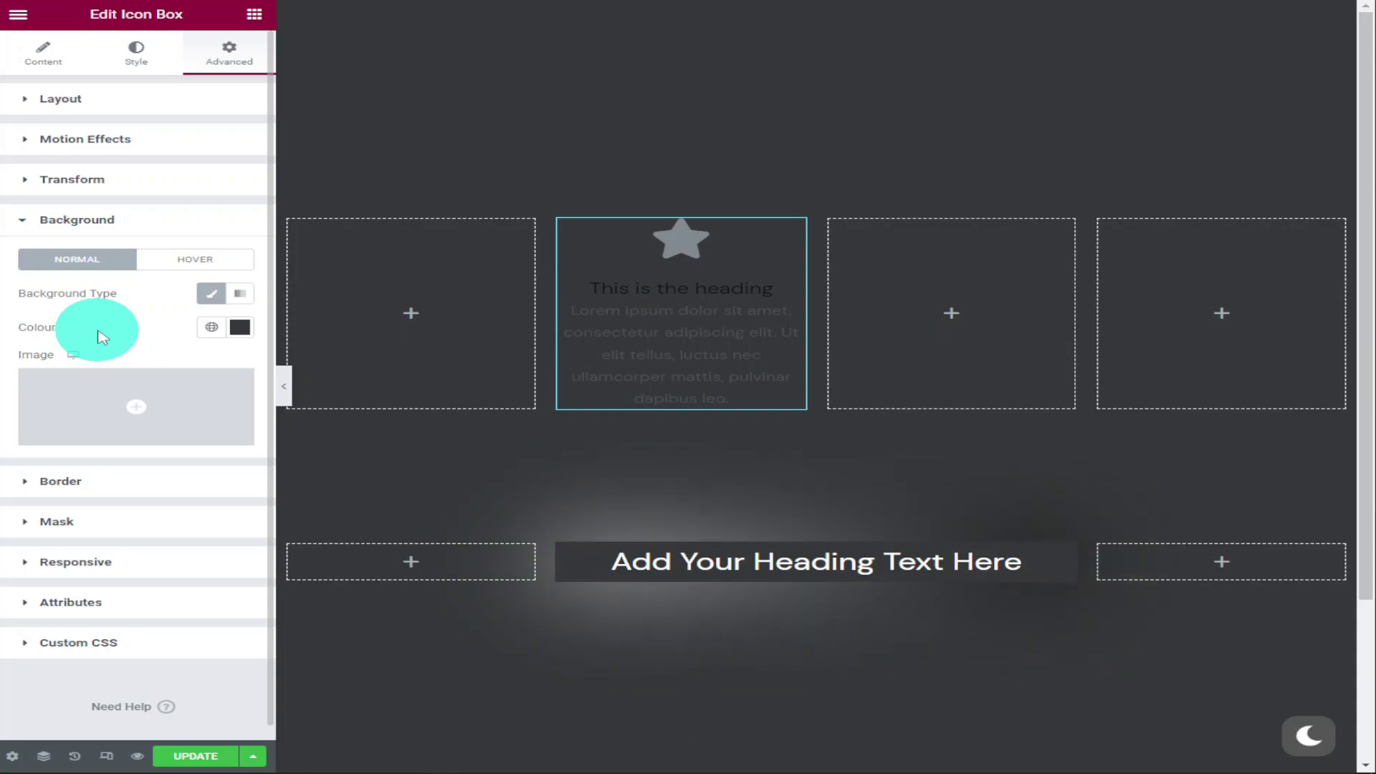
# Add CSS class 'block' to the Icon Box with -2 linked margin and 10 linked padding
pyautogui.click(82, 99)
pyautogui.click(169, 413)
pyautogui.write('bl')
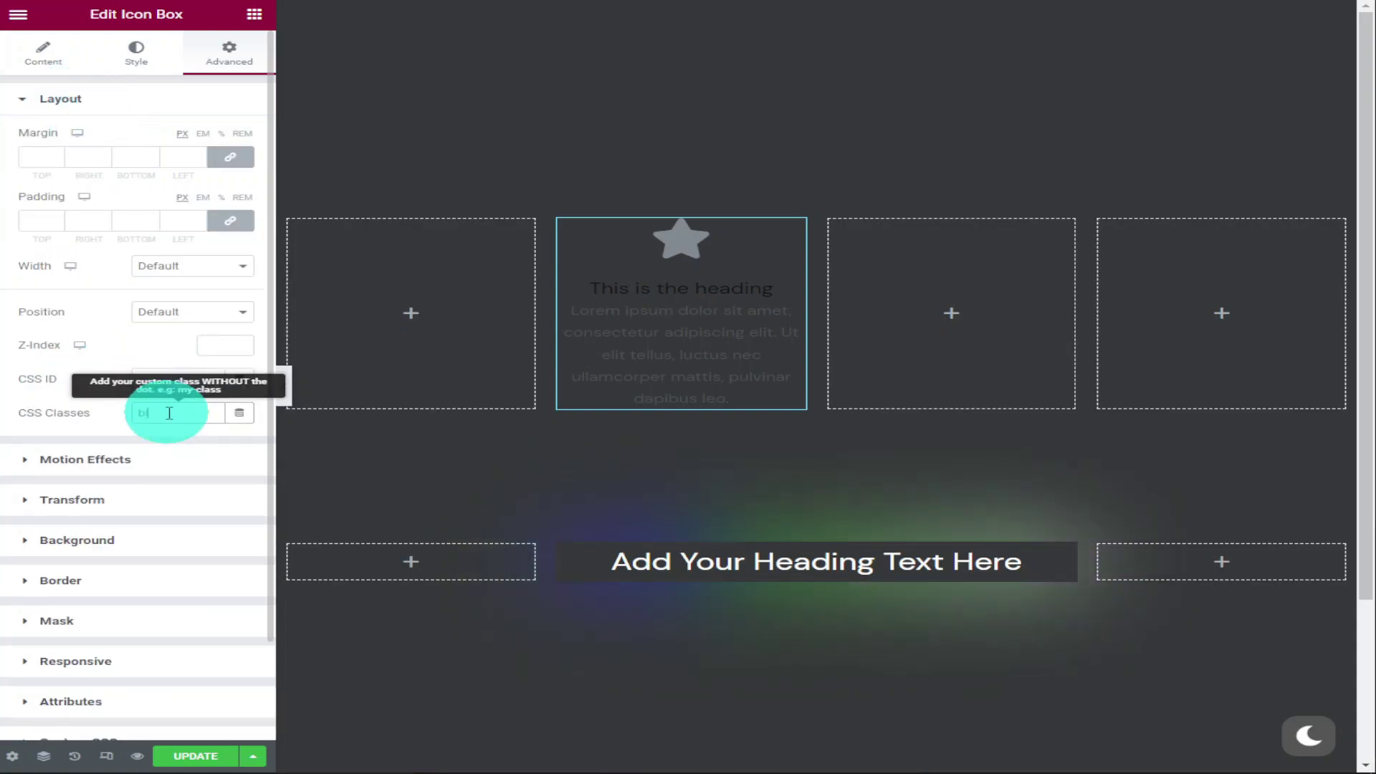
pyautogui.write('ock')
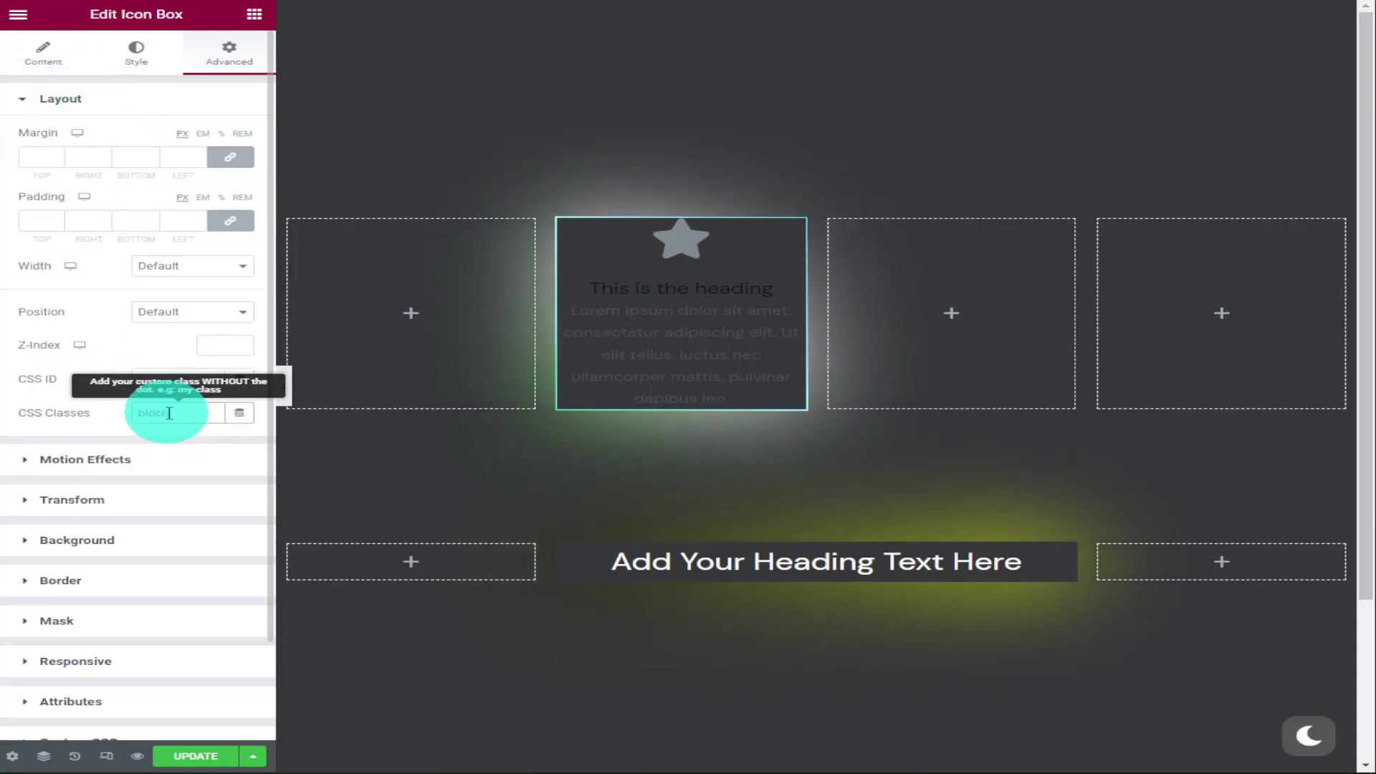
pyautogui.click(151, 160)
pyautogui.click(151, 161)
pyautogui.click(152, 217)
pyautogui.click(152, 217)
pyautogui.click(152, 218)
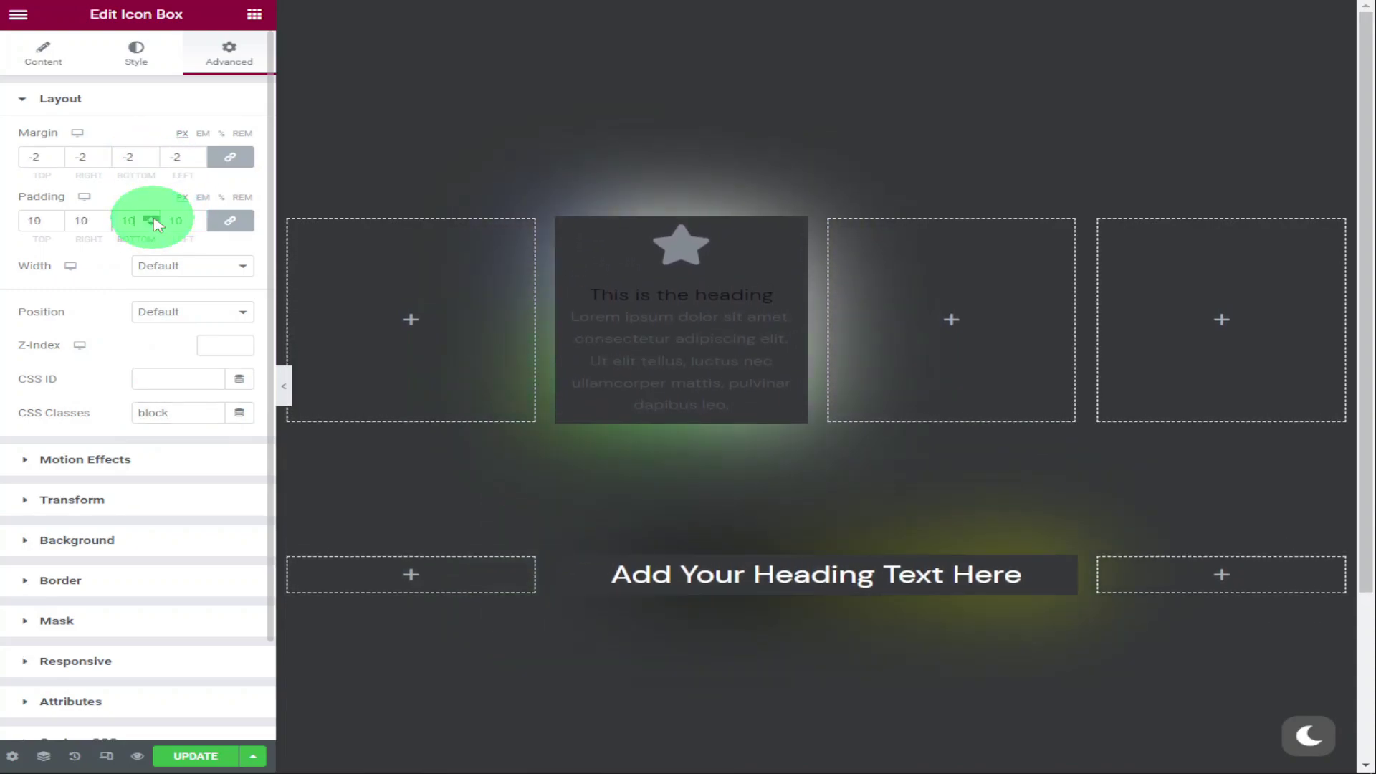
pyautogui.click(152, 217)
pyautogui.click(152, 224)
pyautogui.click(151, 225)
pyautogui.click(152, 224)
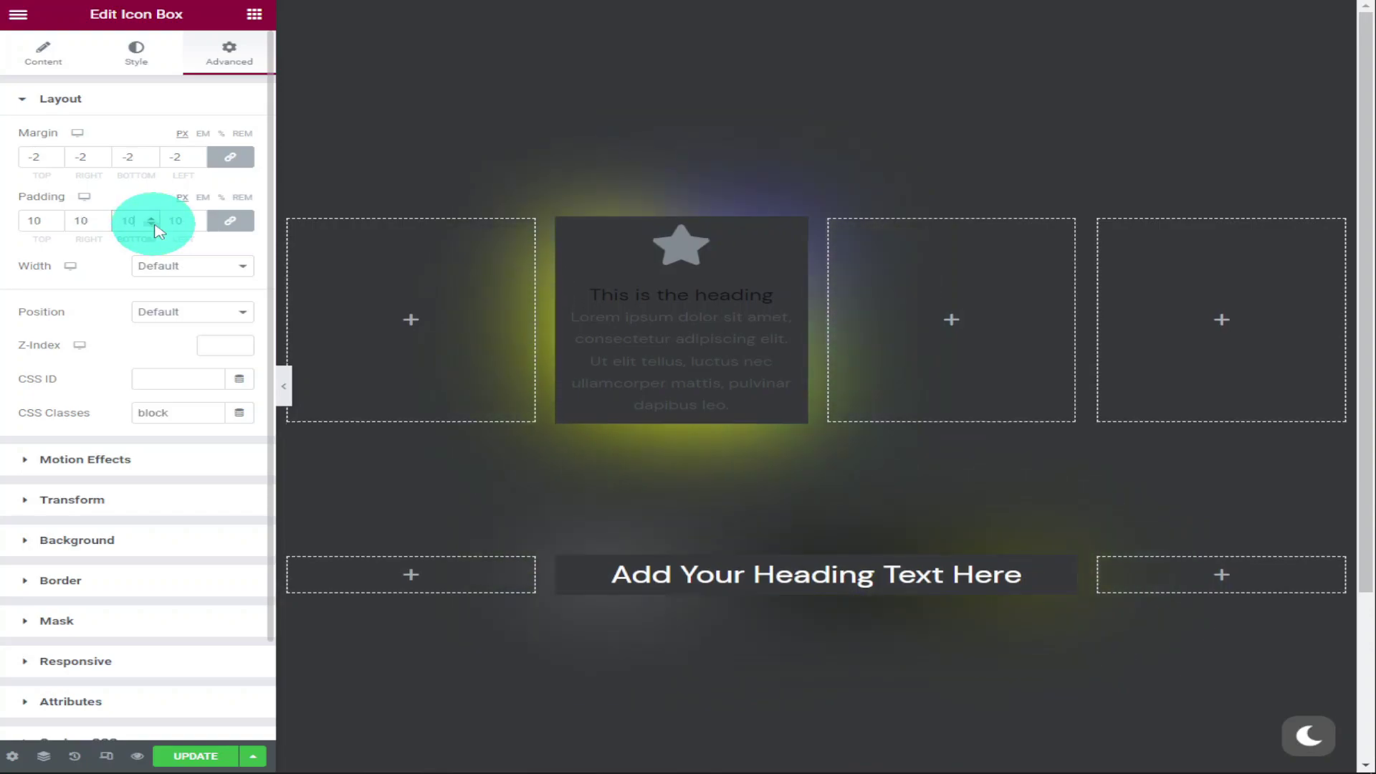
# Set the Icon Box's star icon, title and description colours to white #FFFFFF
pyautogui.click(43, 53)
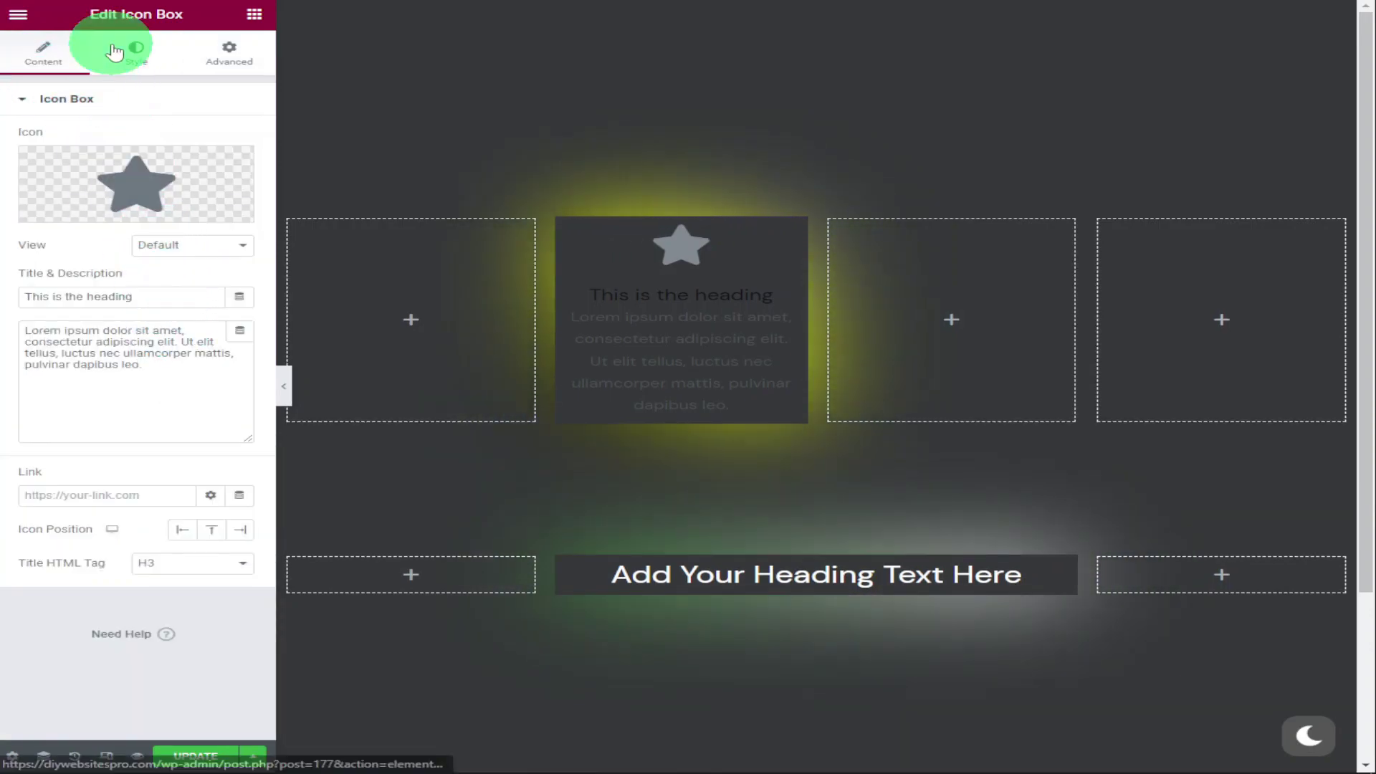
pyautogui.click(134, 51)
pyautogui.click(240, 172)
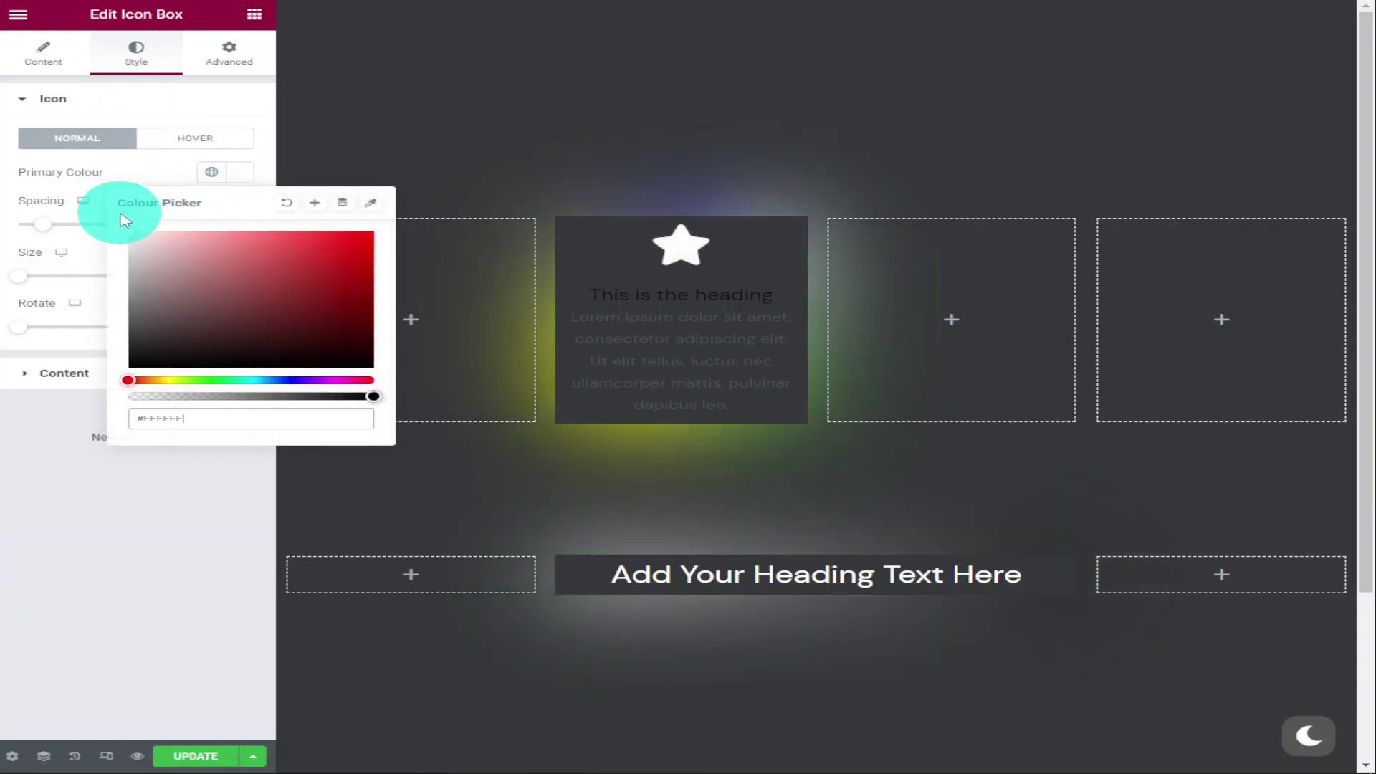
pyautogui.click(62, 188)
pyautogui.click(76, 380)
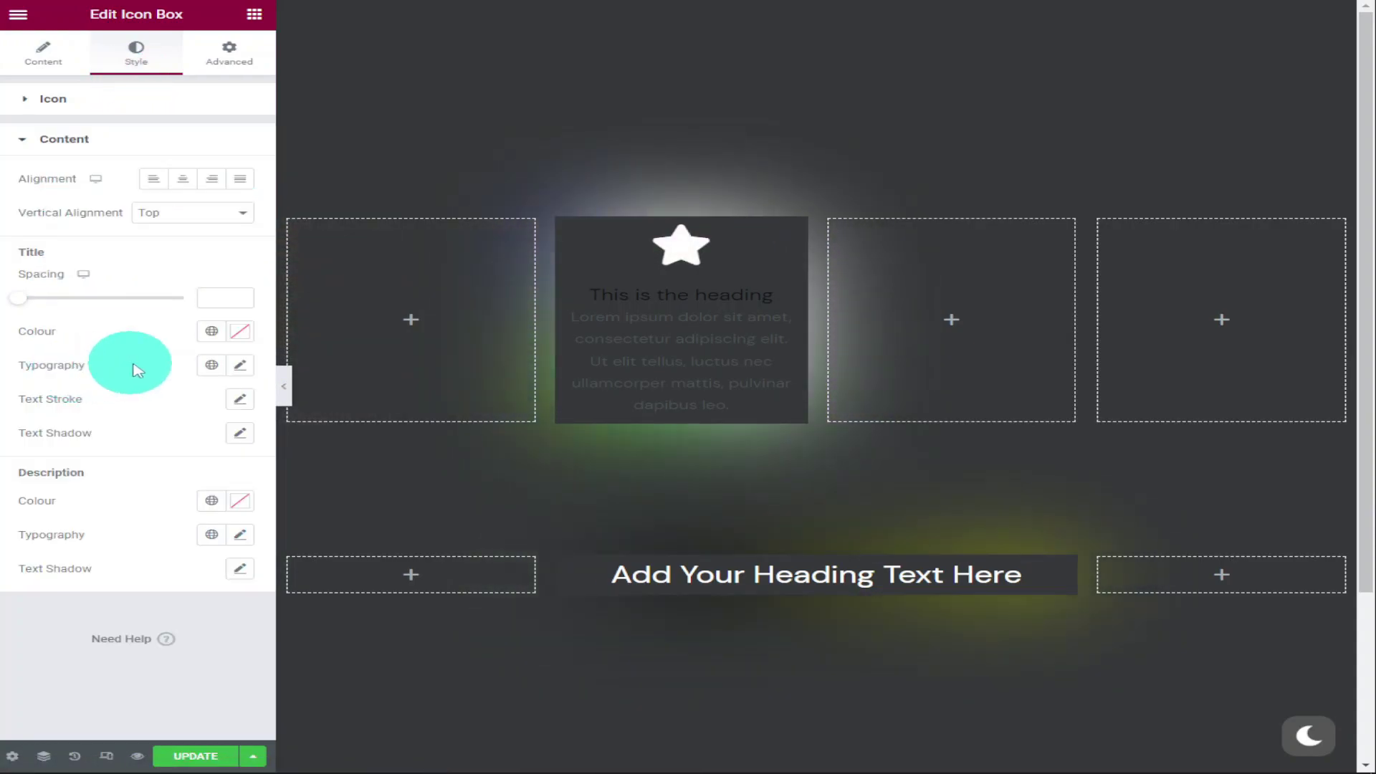
pyautogui.click(241, 332)
pyautogui.click(59, 347)
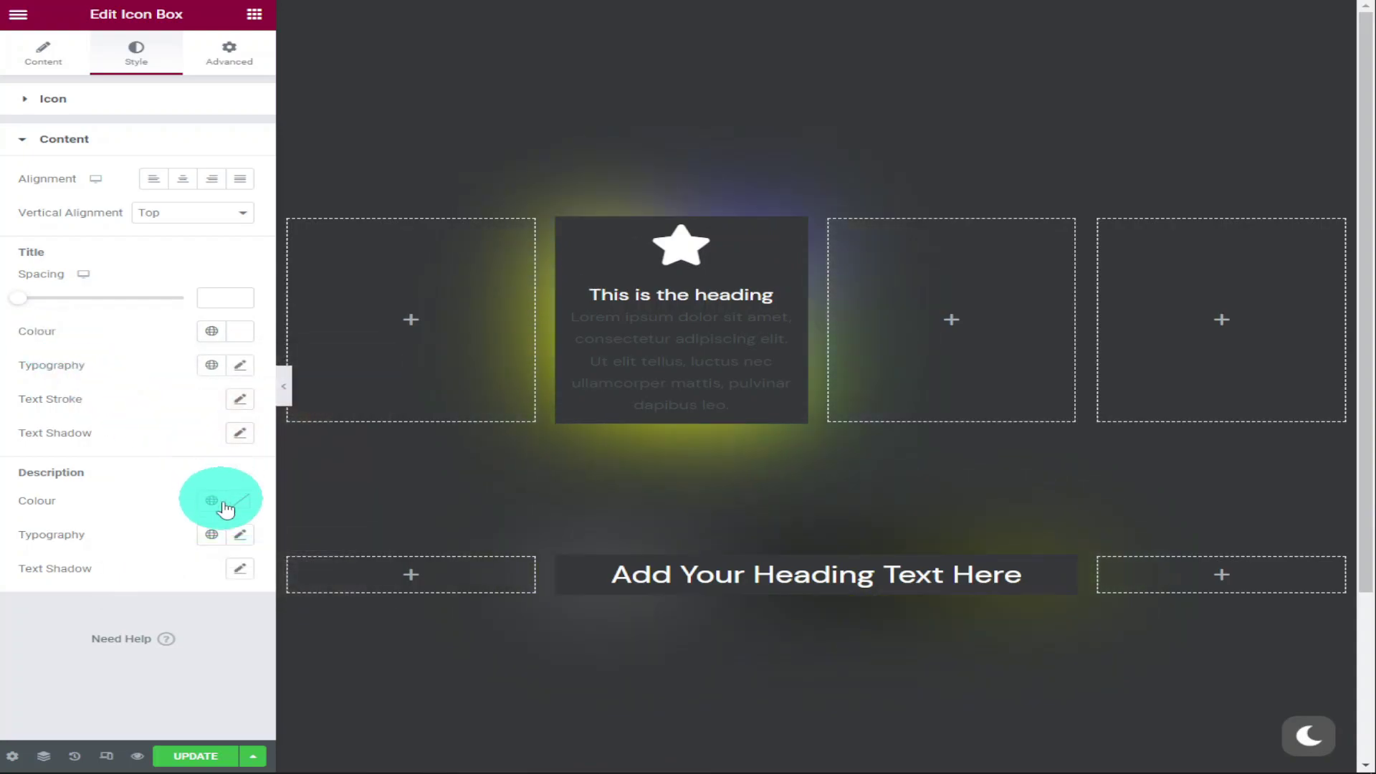
pyautogui.click(228, 500)
pyautogui.click(74, 265)
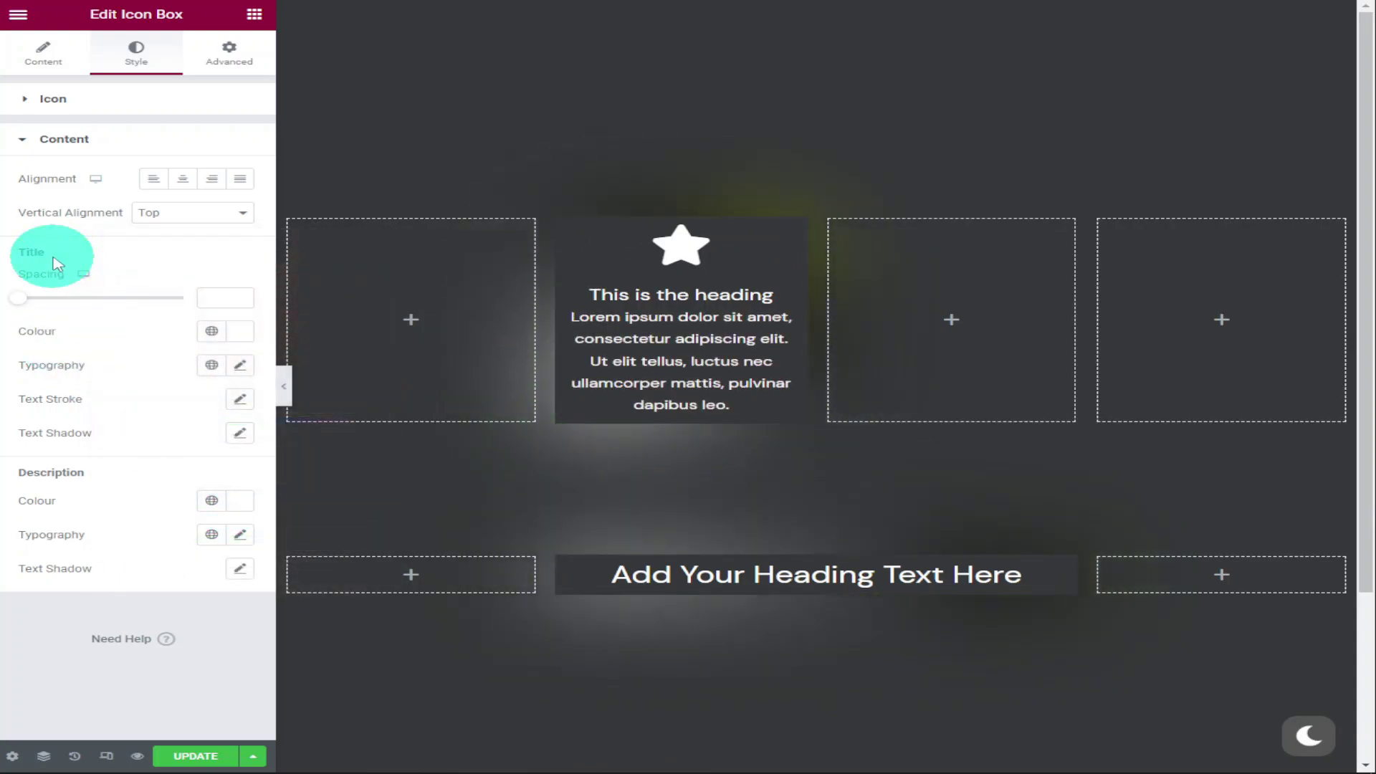
# Preview the dark page with the glowing Icon Box and heading, then return to editing
pyautogui.click(138, 763)
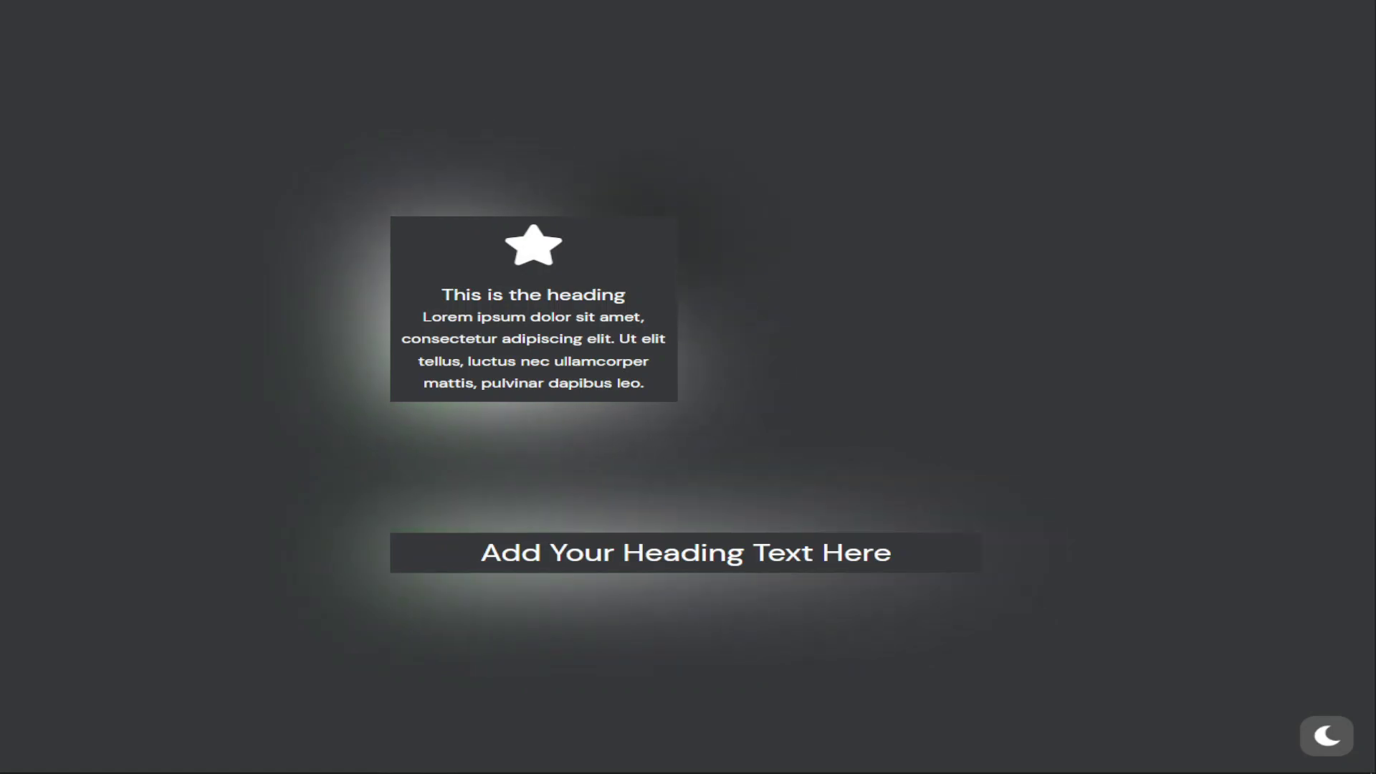
pyautogui.hotkey('ctrl', 'p')
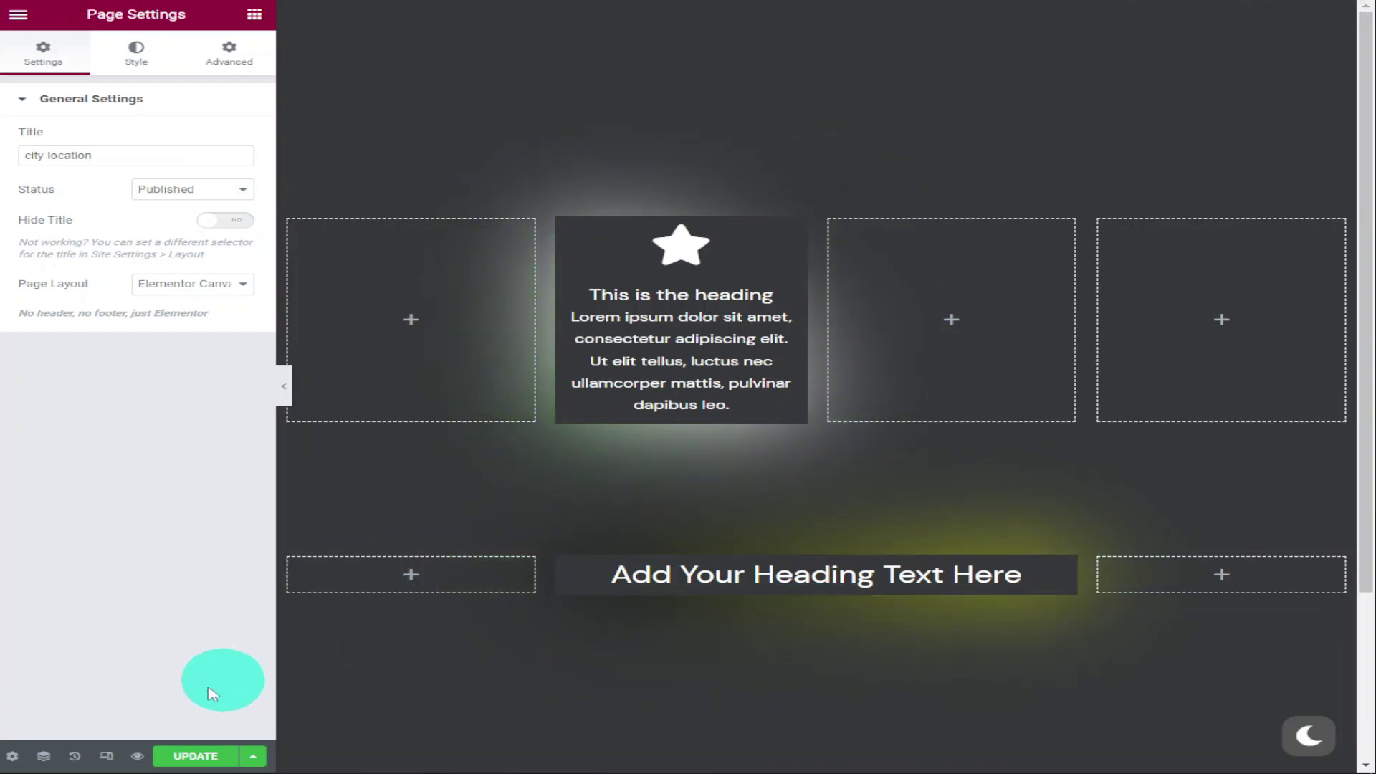
# Set the body background colour to teal #2396BD and copy its hex value
pyautogui.click(138, 72)
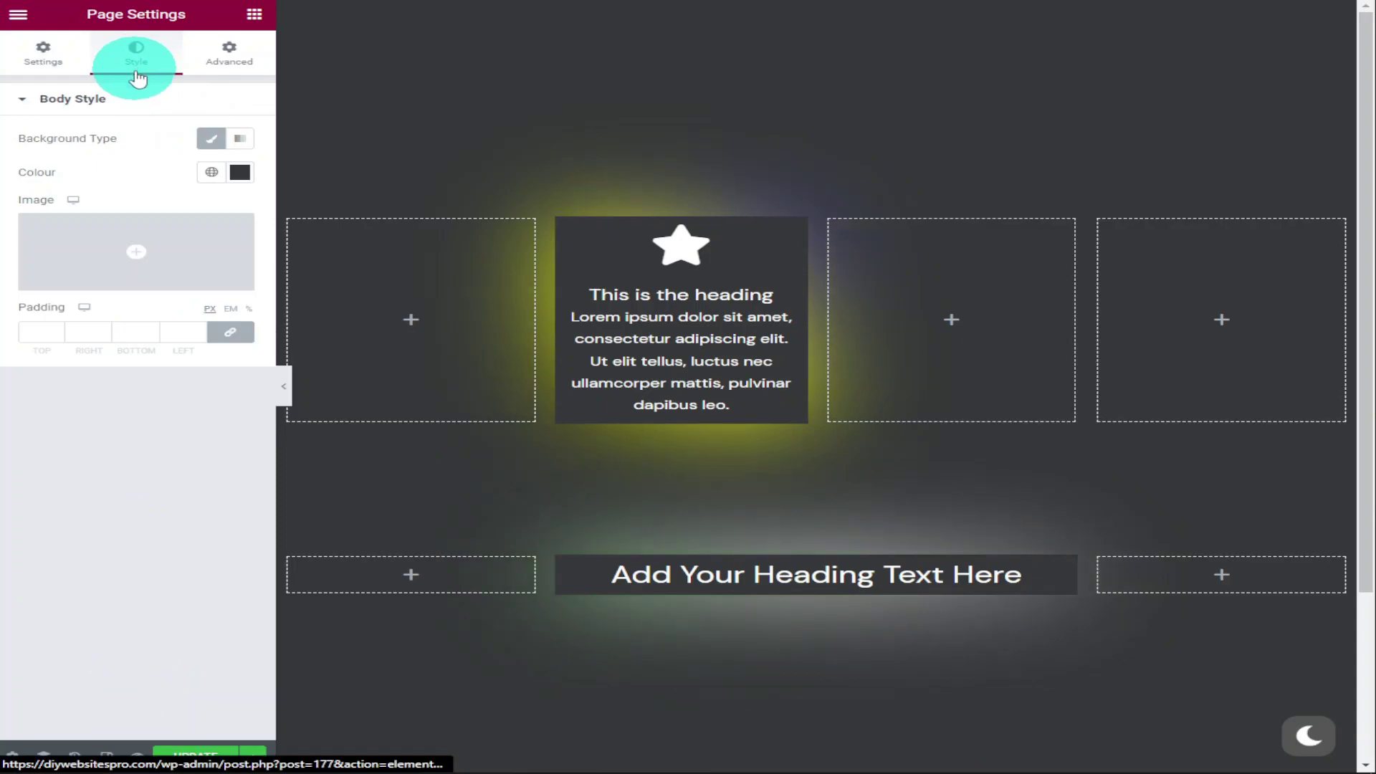
pyautogui.click(239, 174)
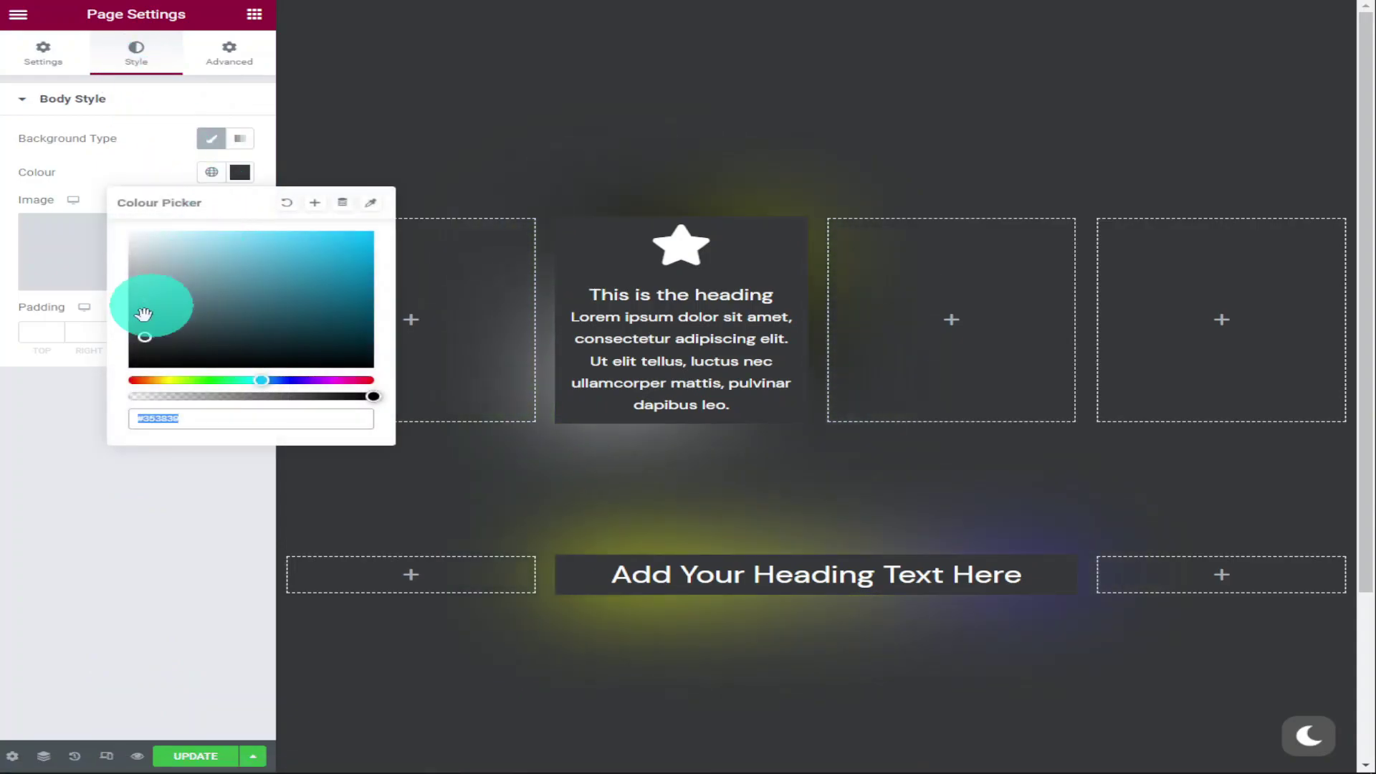
pyautogui.moveTo(154, 336); pyautogui.dragTo(327, 267)
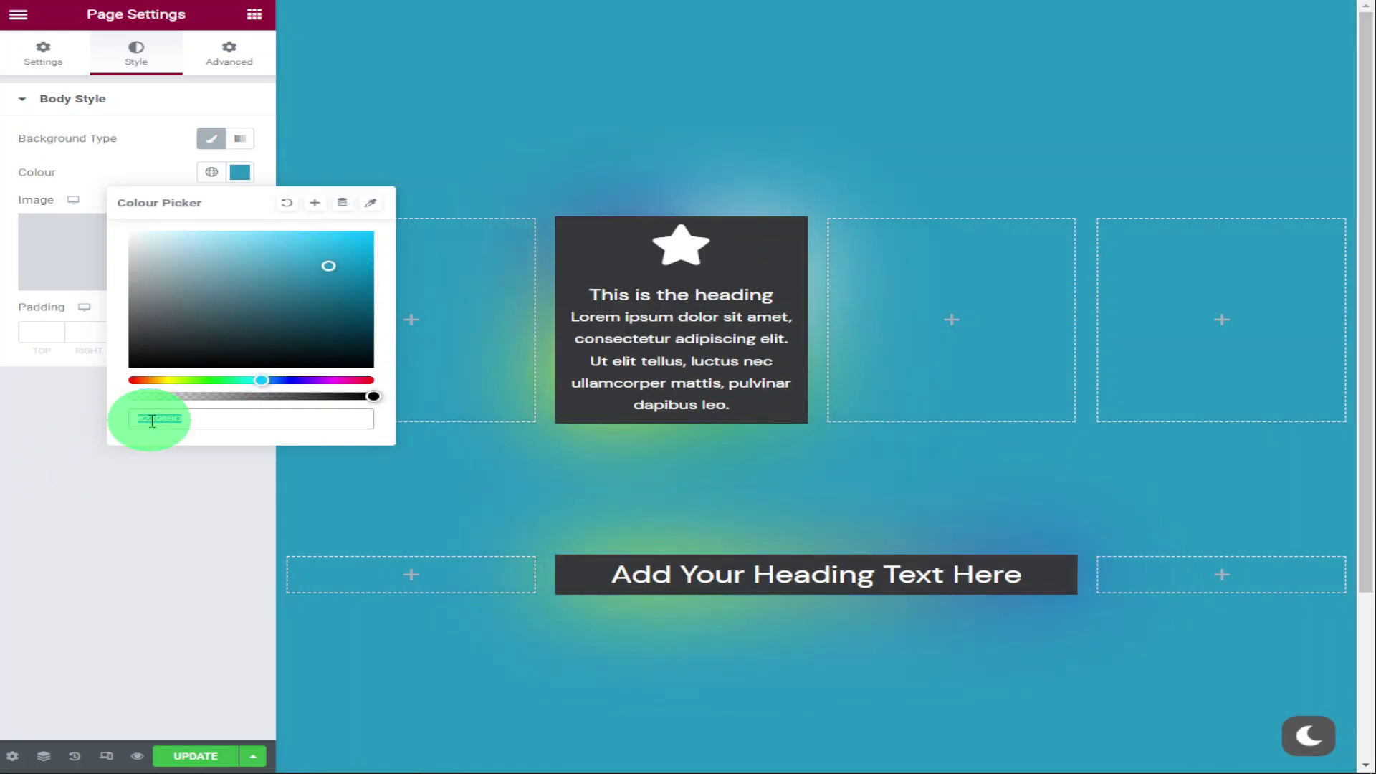
pyautogui.rightClick(152, 420)
pyautogui.click(220, 479)
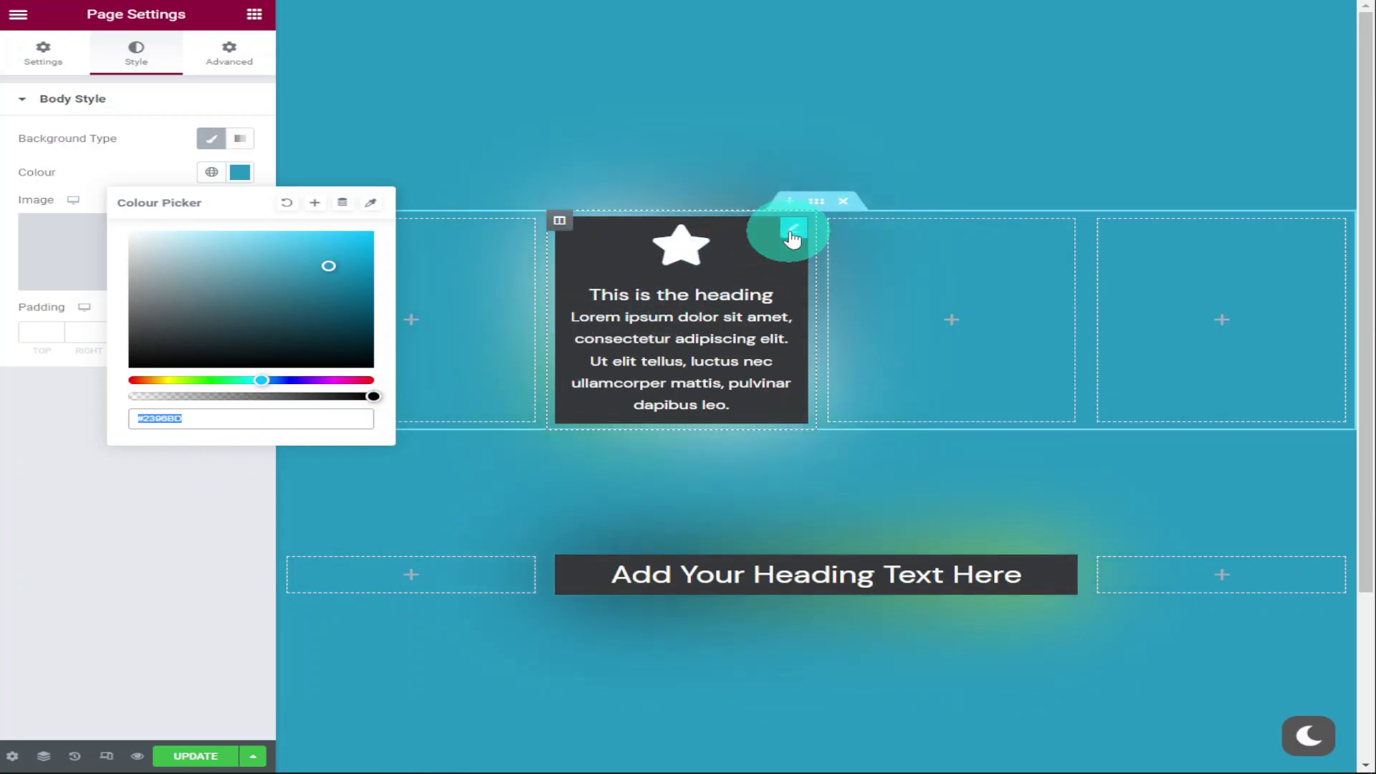
# Paste teal #2396BD into the Icon Box's Advanced background colour
pyautogui.click(792, 231)
pyautogui.click(228, 52)
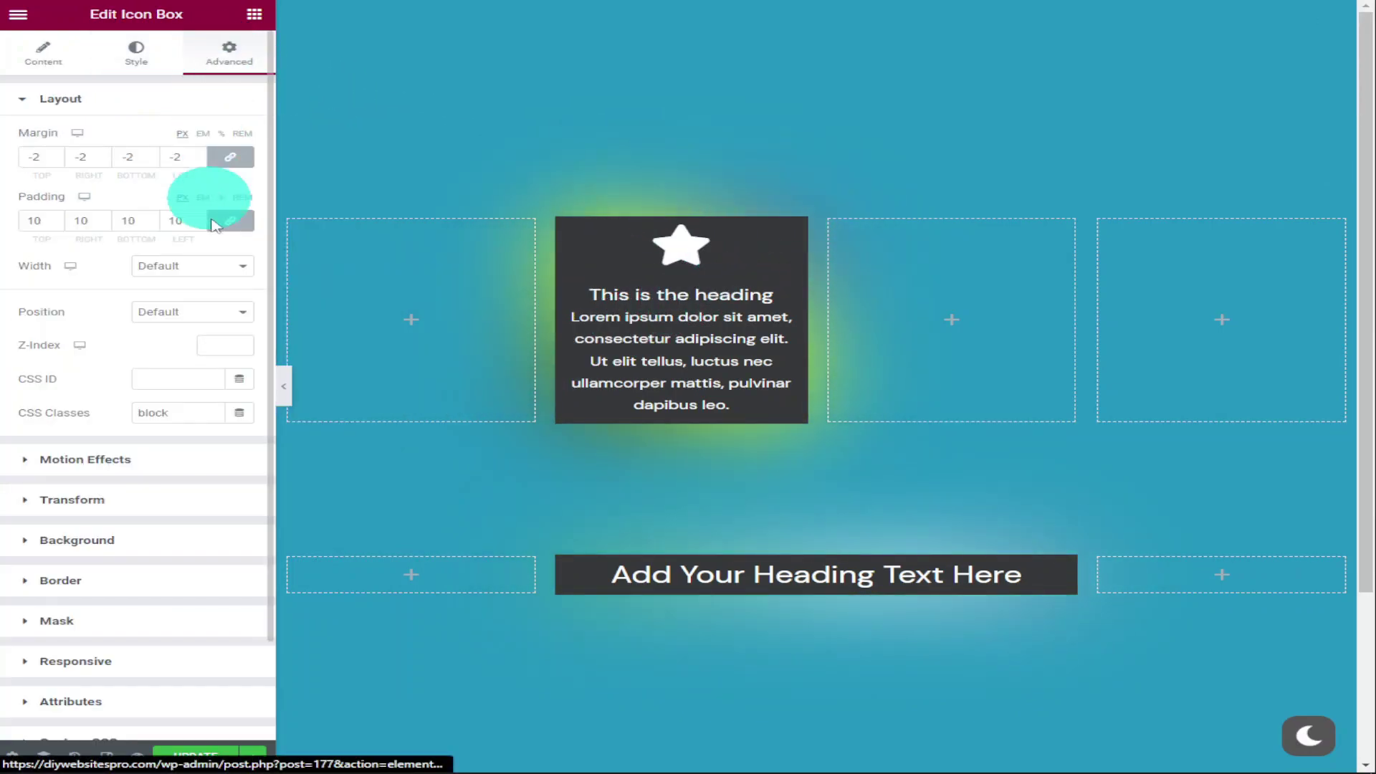
pyautogui.click(108, 541)
pyautogui.click(239, 327)
pyautogui.doubleClick(171, 575)
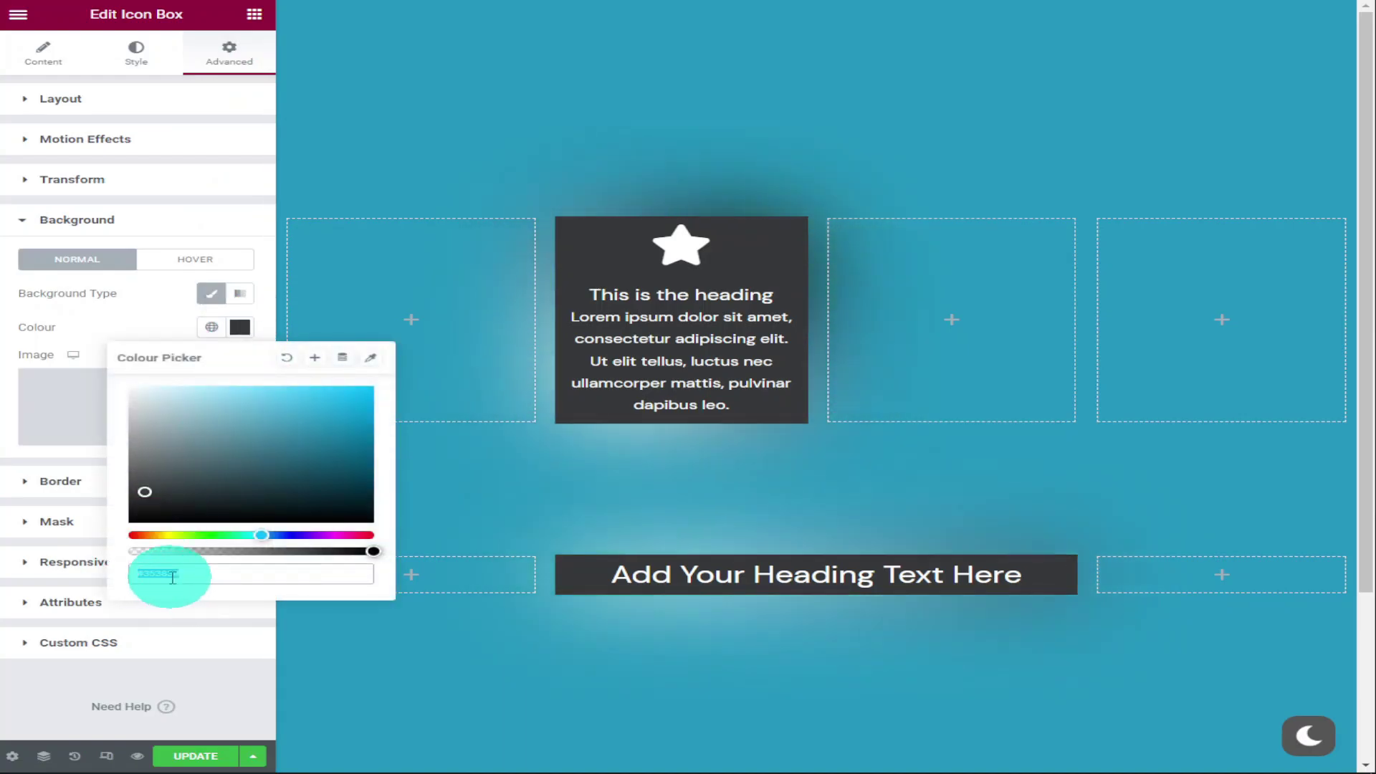
pyautogui.rightClick(171, 575)
pyautogui.click(331, 375)
# Paste teal #2396BD into the heading's Advanced background colour
pyautogui.click(1060, 564)
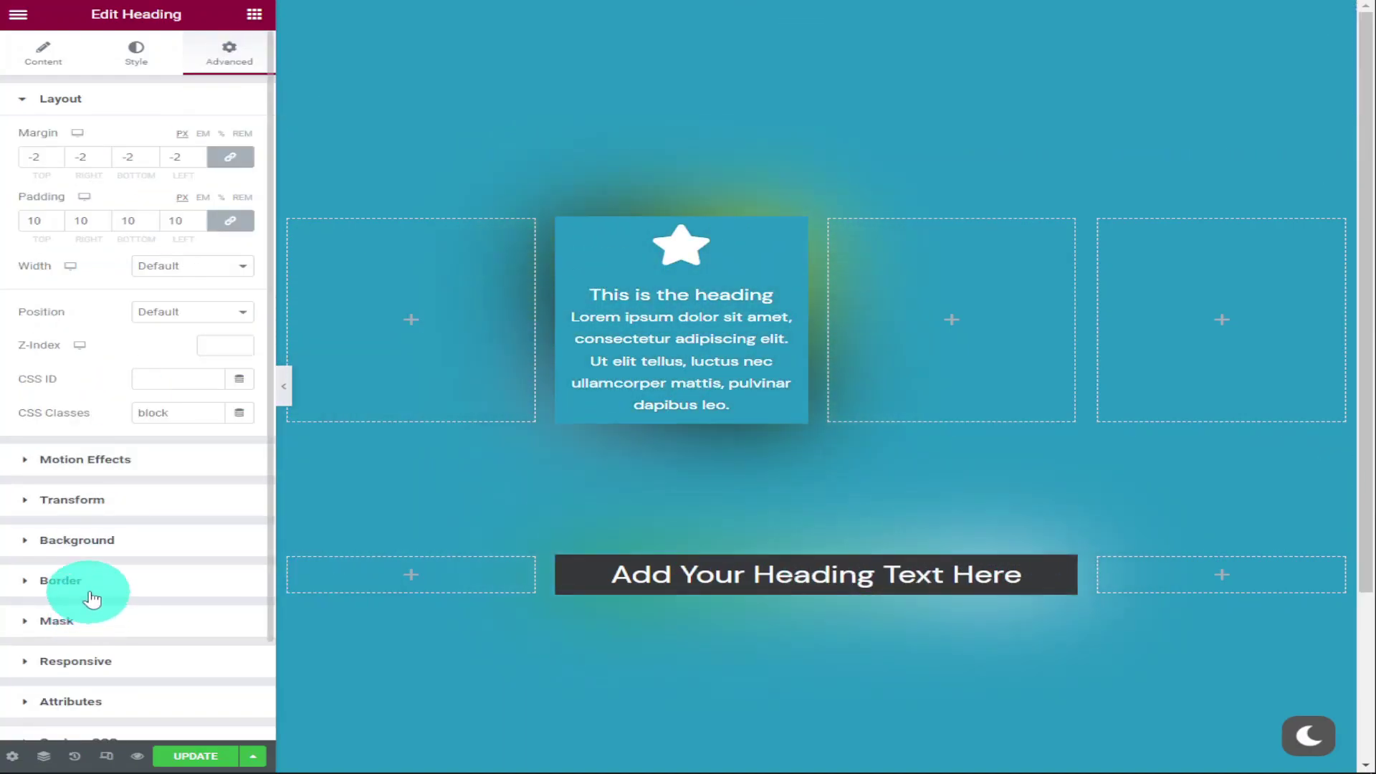
pyautogui.click(77, 540)
pyautogui.click(239, 328)
pyautogui.doubleClick(191, 574)
pyautogui.rightClick(191, 573)
pyautogui.click(221, 375)
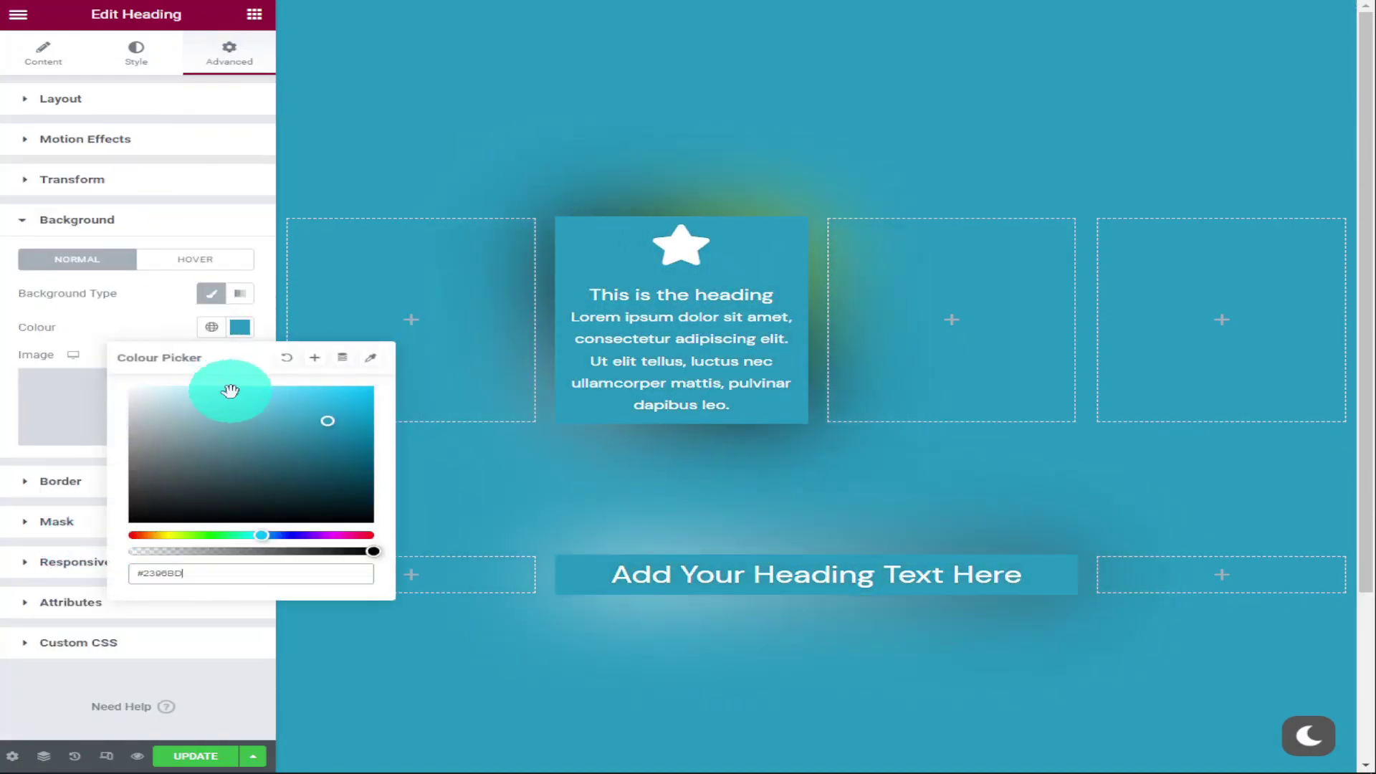
pyautogui.click(261, 712)
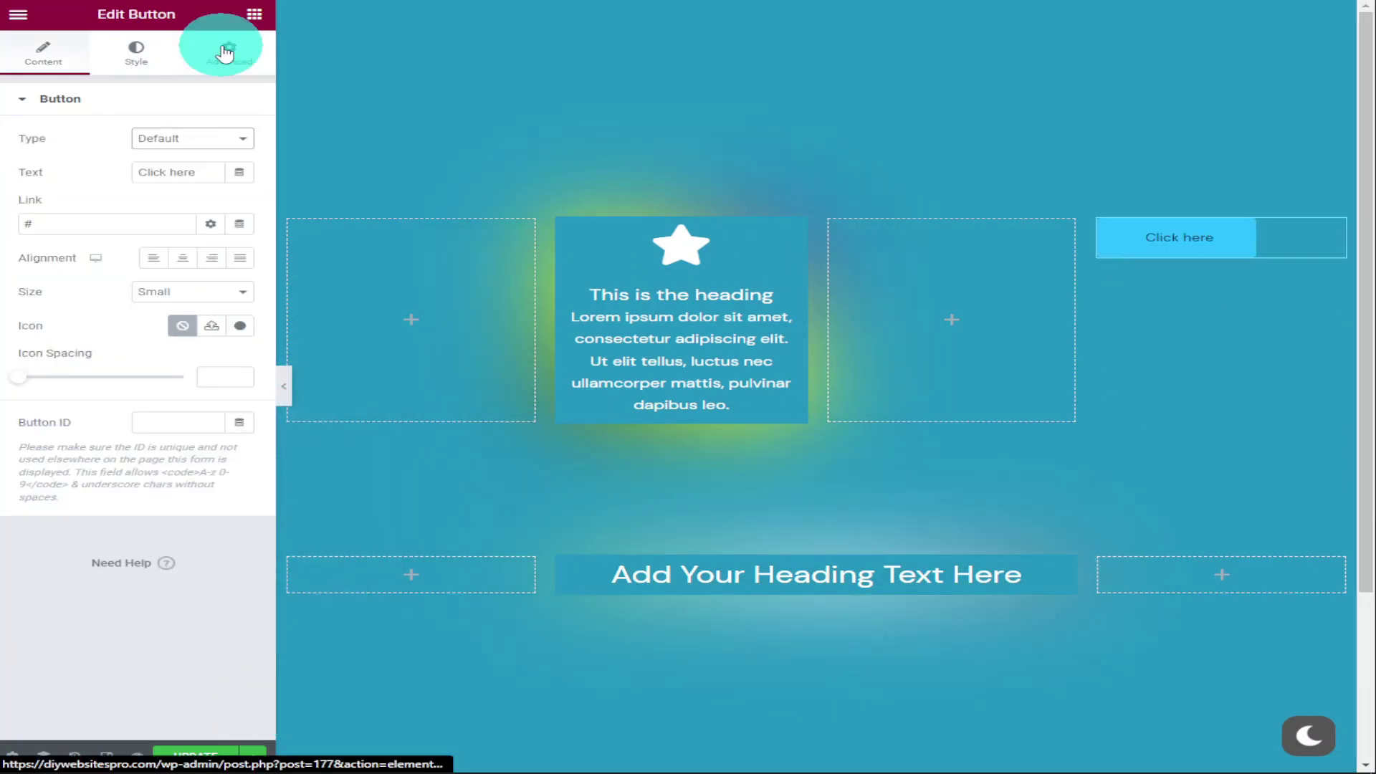
# Set the Click here button to Inline (auto) width, CSS class 'block', and linked margin -2
pyautogui.click(225, 51)
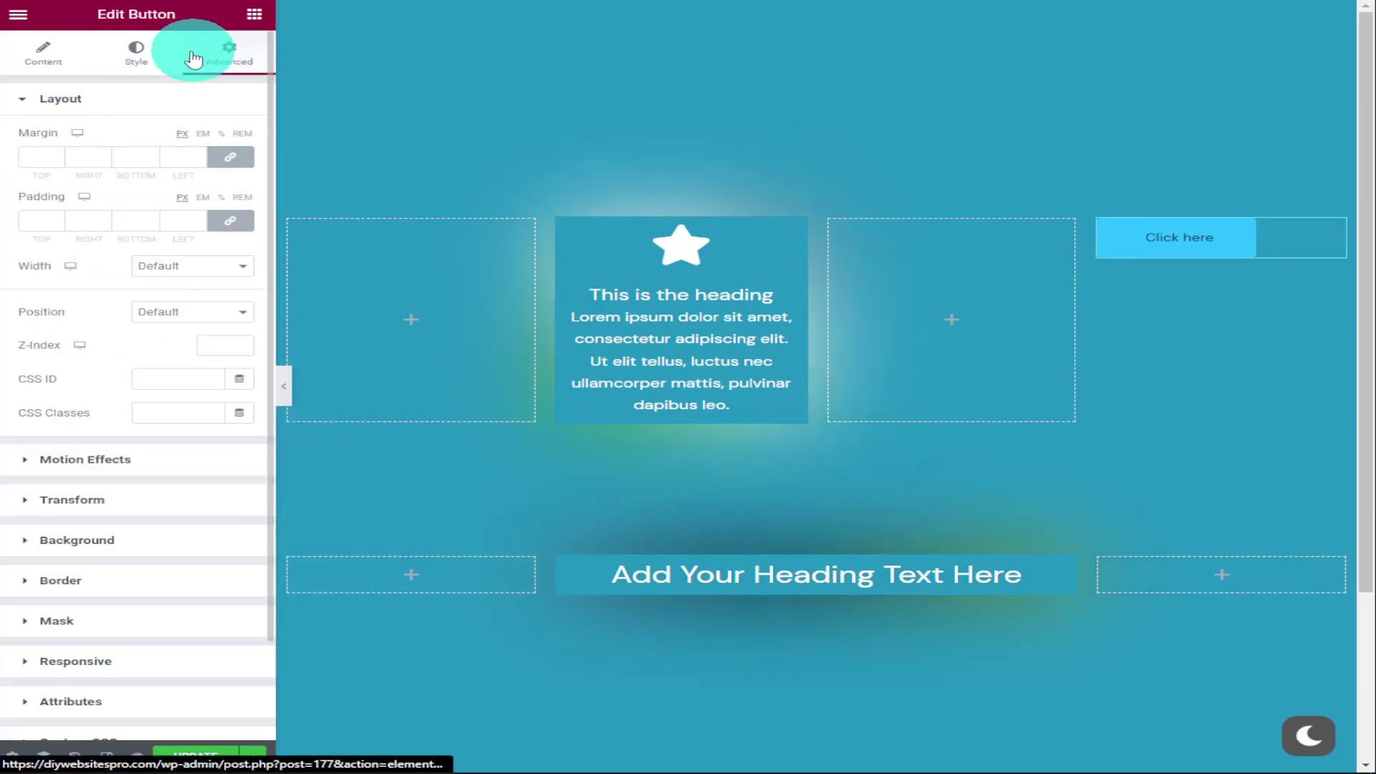
pyautogui.click(208, 266)
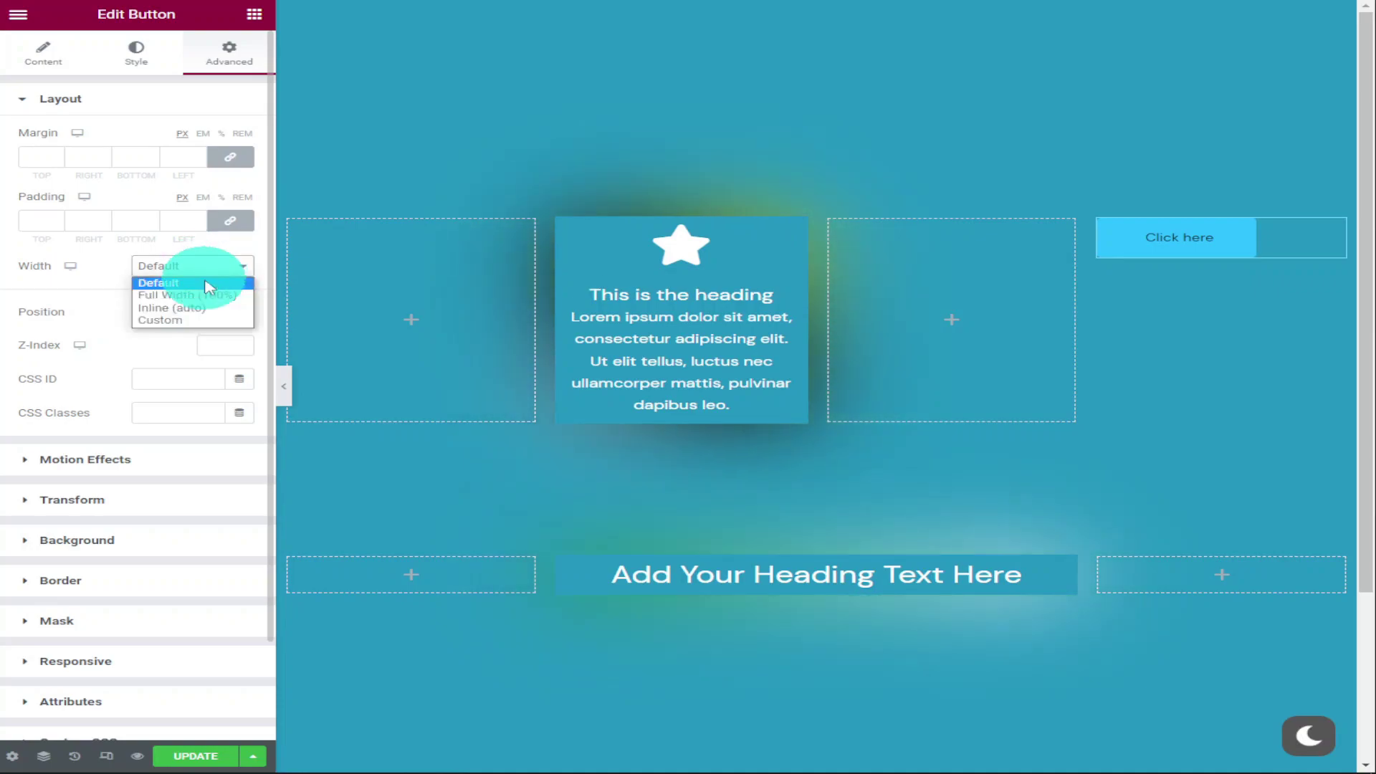
pyautogui.click(198, 309)
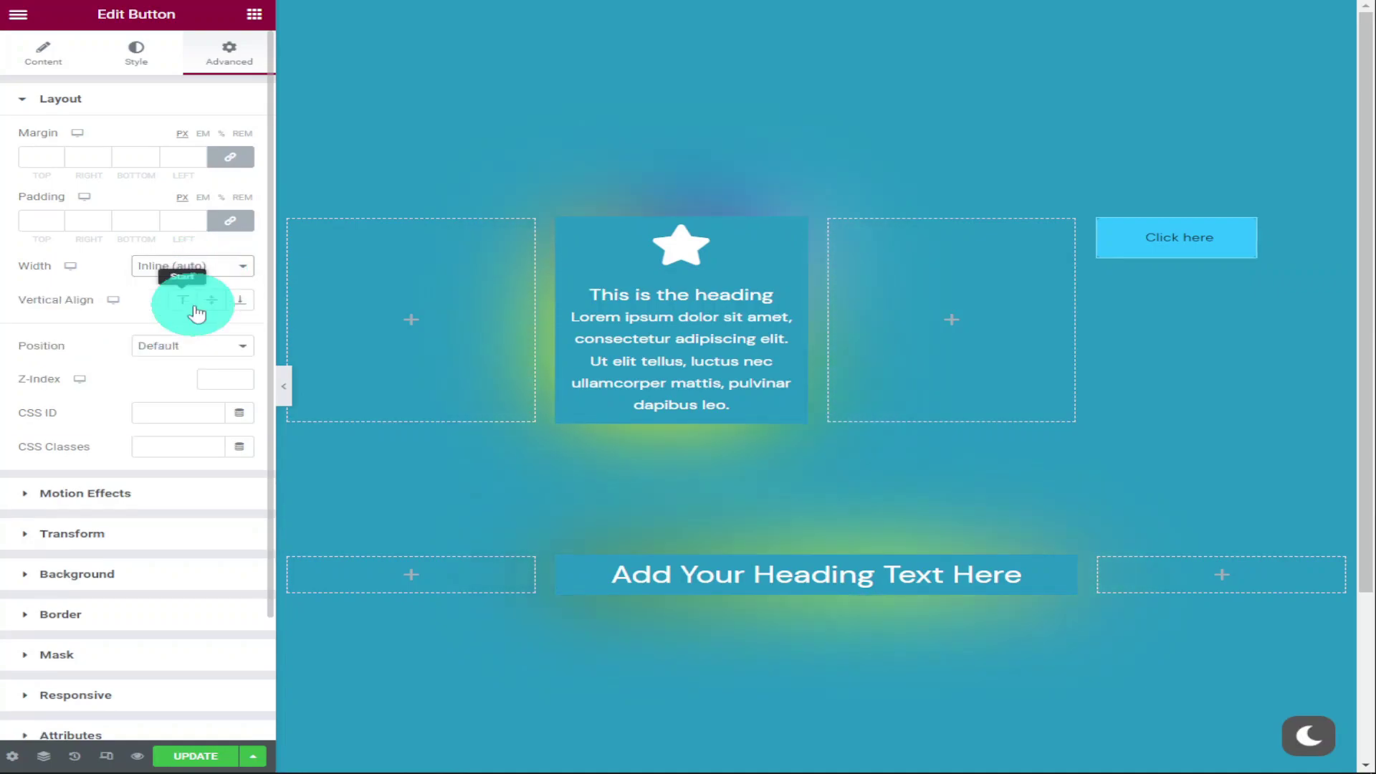
pyautogui.click(166, 444)
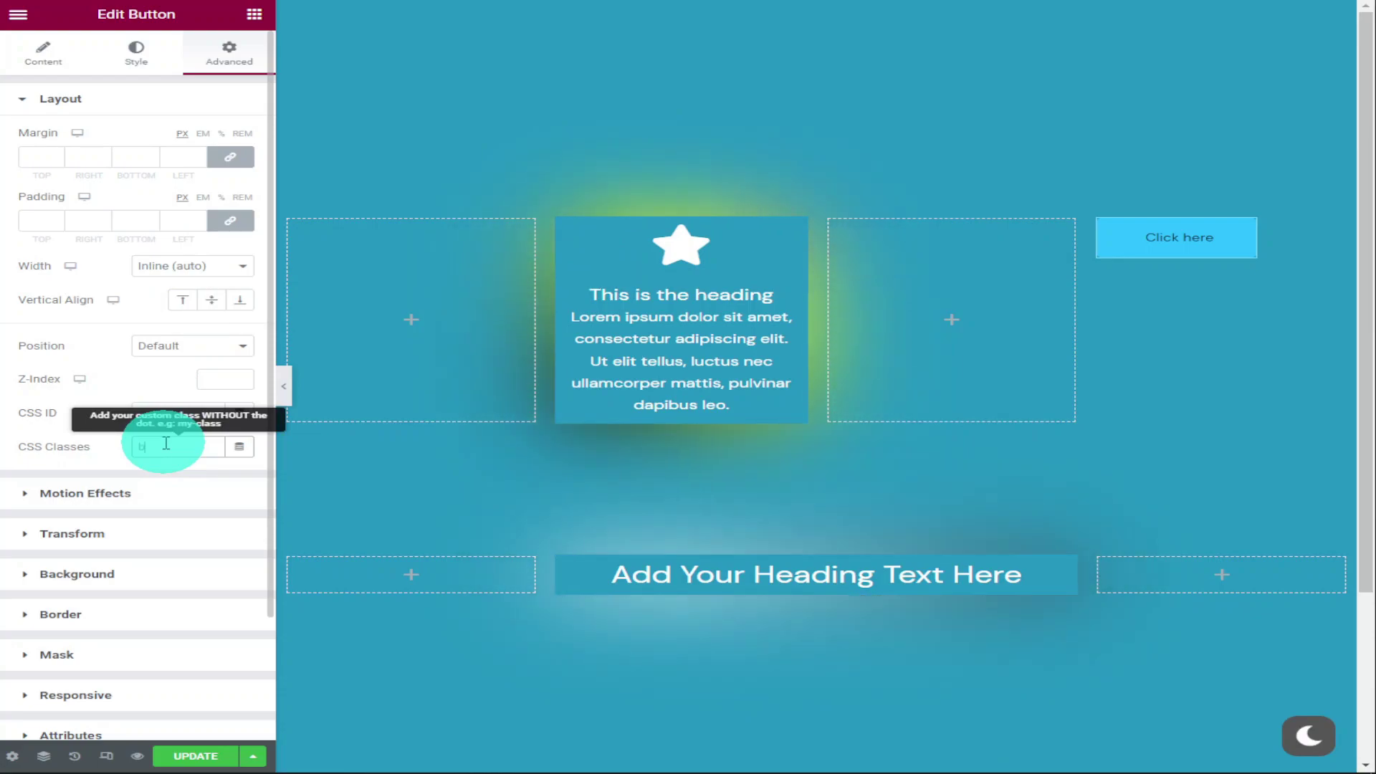
pyautogui.write('block')
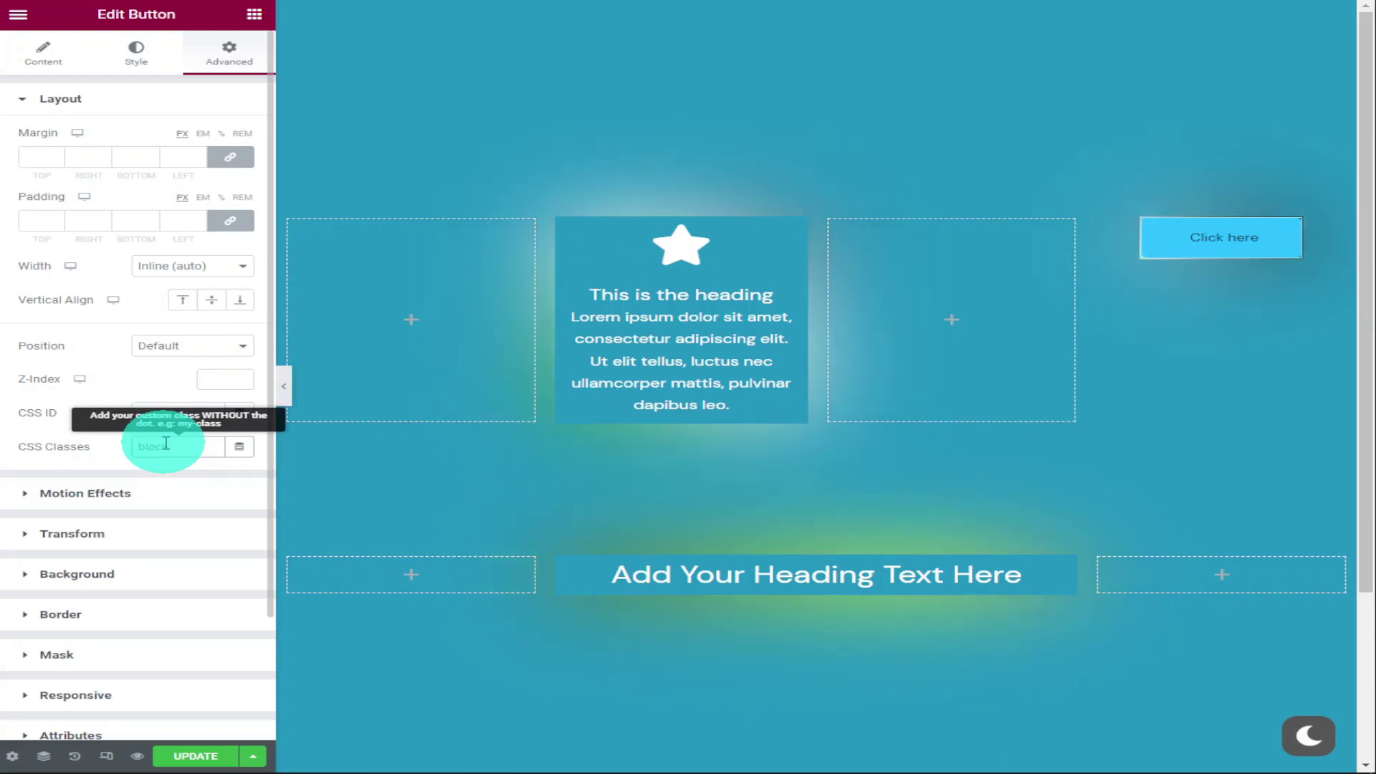
pyautogui.click(153, 155)
pyautogui.click(153, 155)
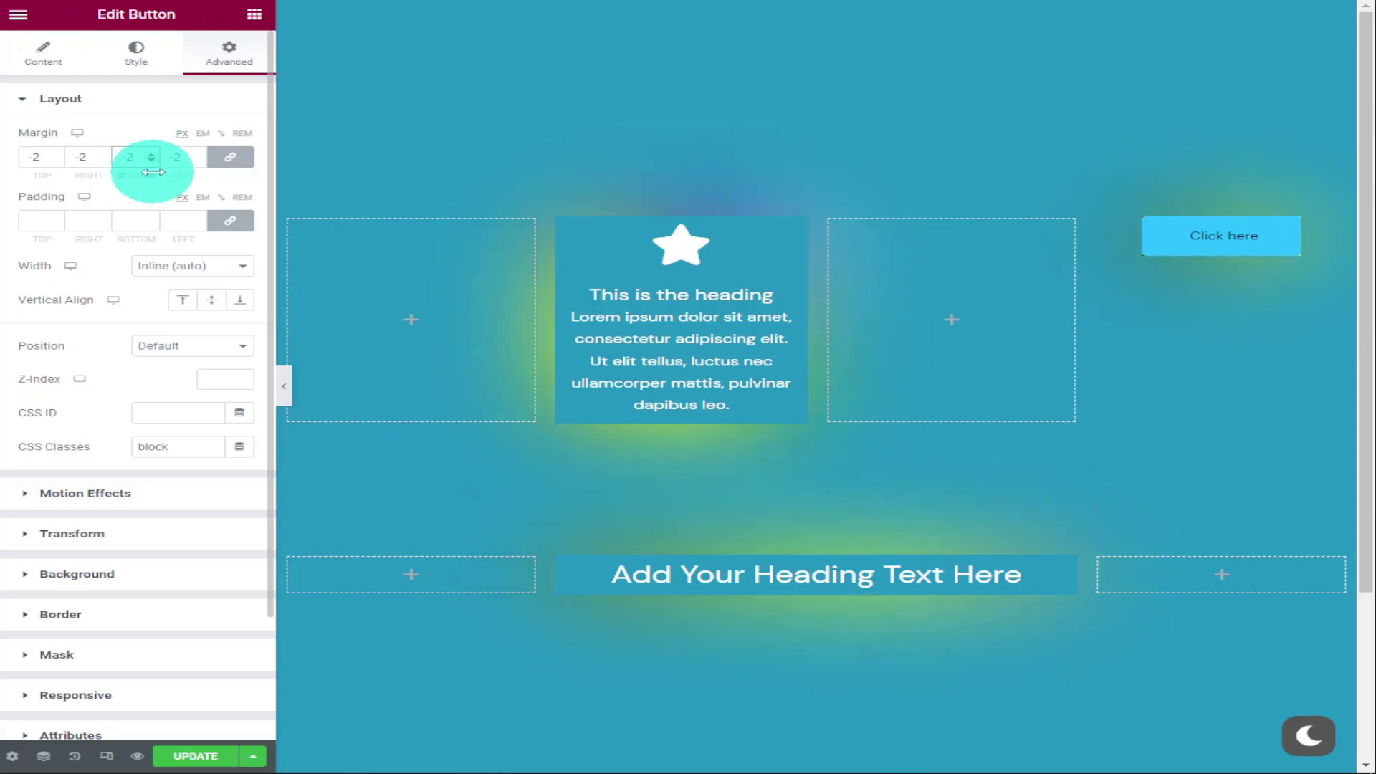
# Paste teal #2396BD as the button's background colour
pyautogui.click(136, 52)
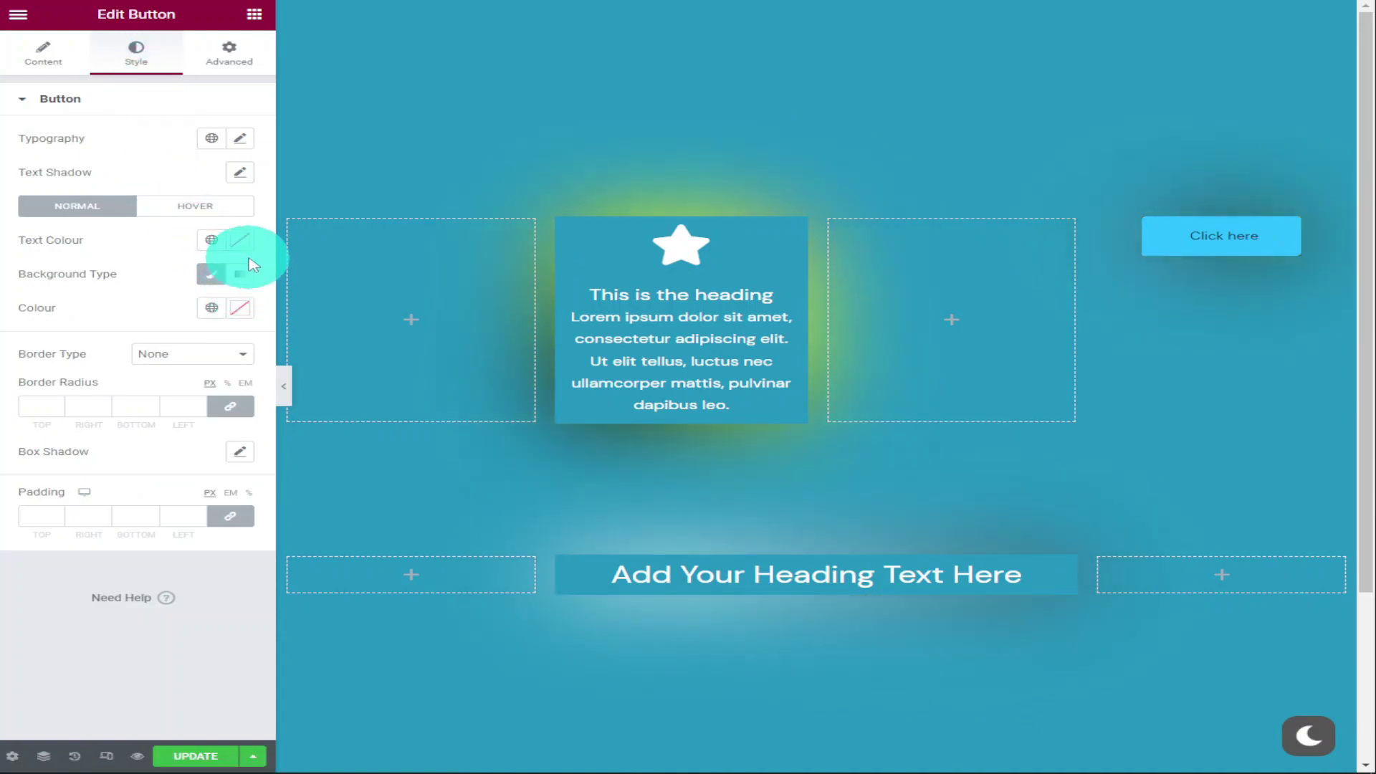
pyautogui.click(245, 309)
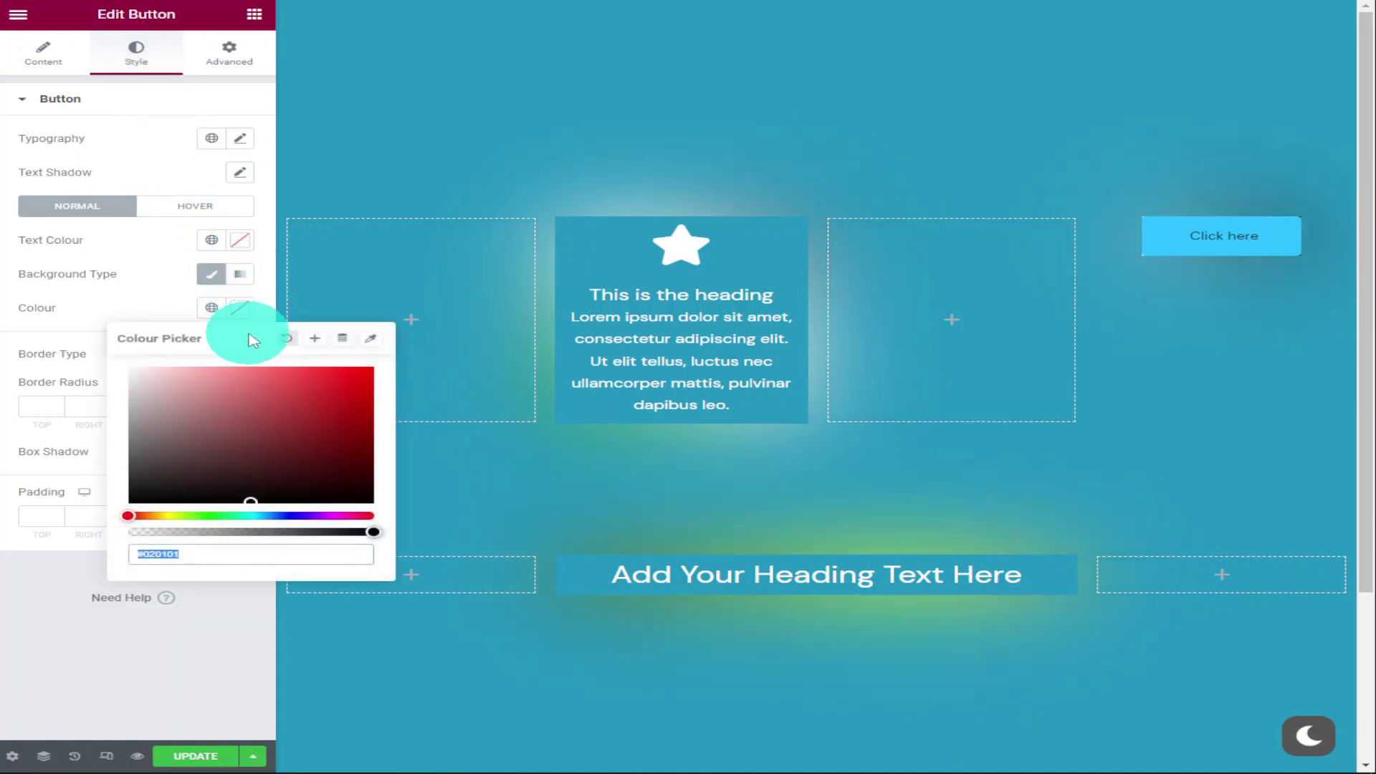
pyautogui.rightClick(171, 556)
pyautogui.click(248, 364)
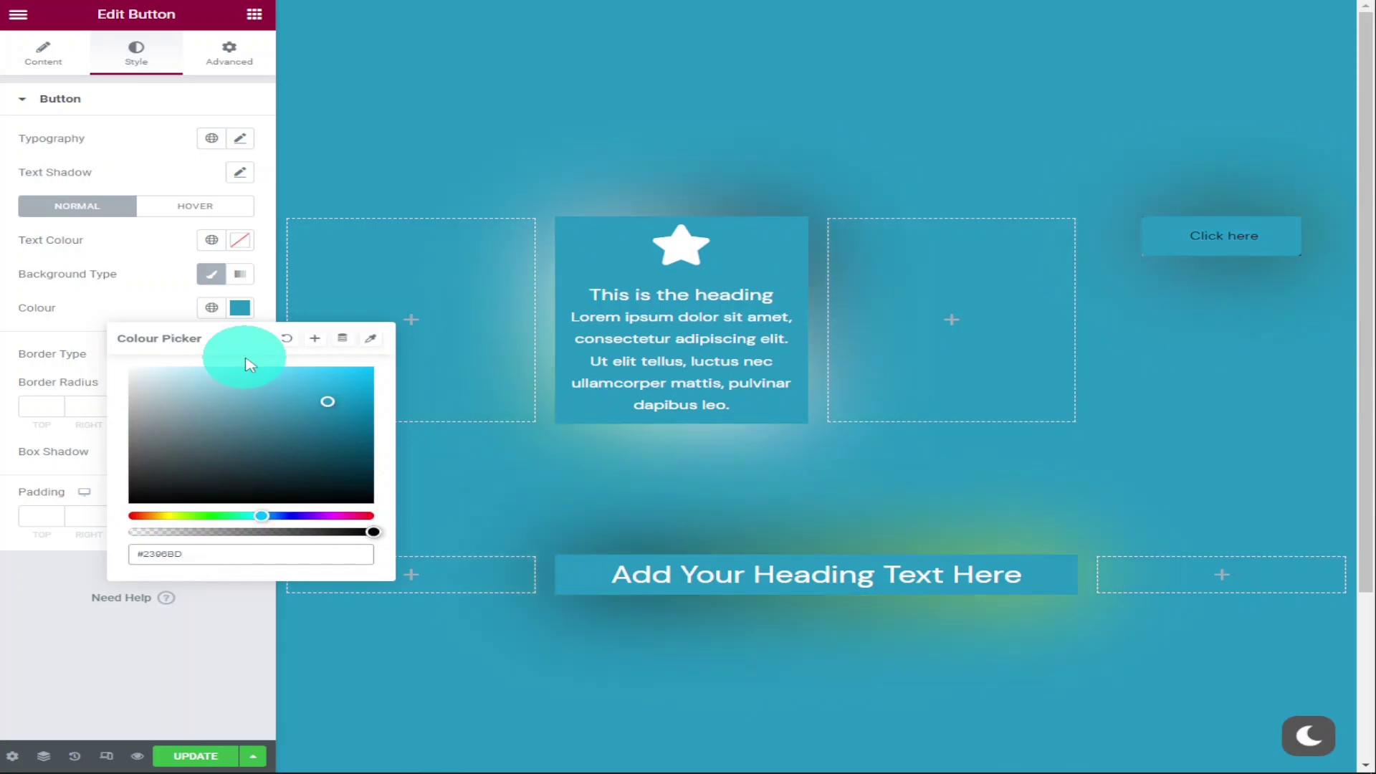
pyautogui.click(175, 299)
# Set the button text colour to black #000000
pyautogui.click(240, 239)
pyautogui.click(213, 428)
pyautogui.moveTo(213, 428); pyautogui.dragTo(92, 458)
pyautogui.click(86, 600)
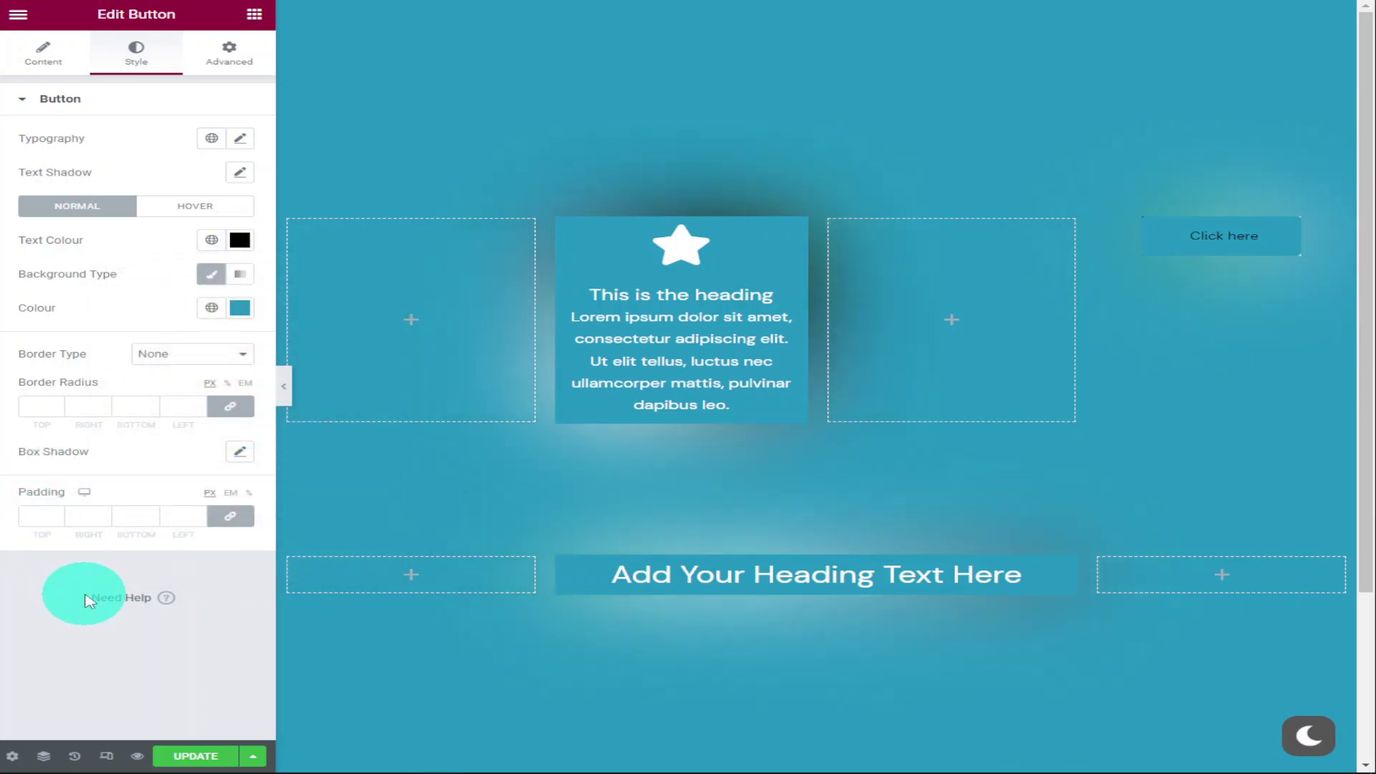